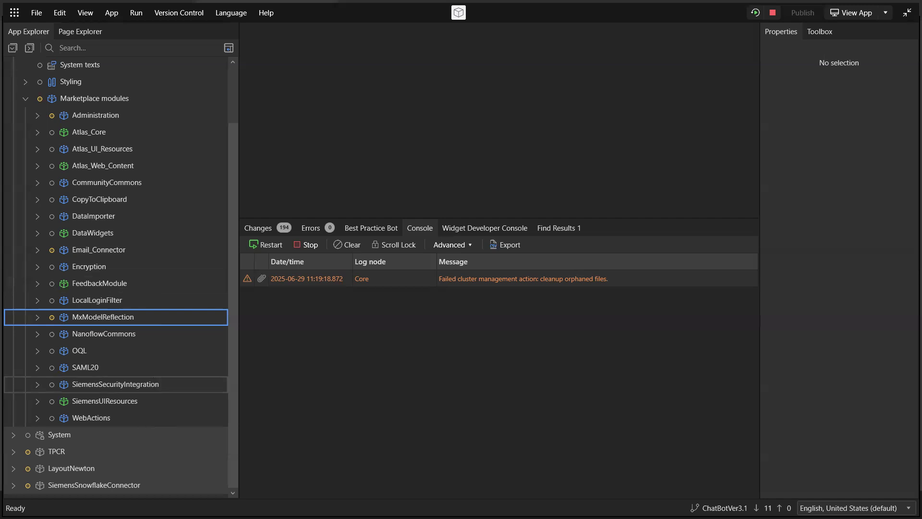
# Step: Locate the SAML20, MxModelReflection and Encryption modules among the project's Marketplace modules
pyautogui.click(102, 368)
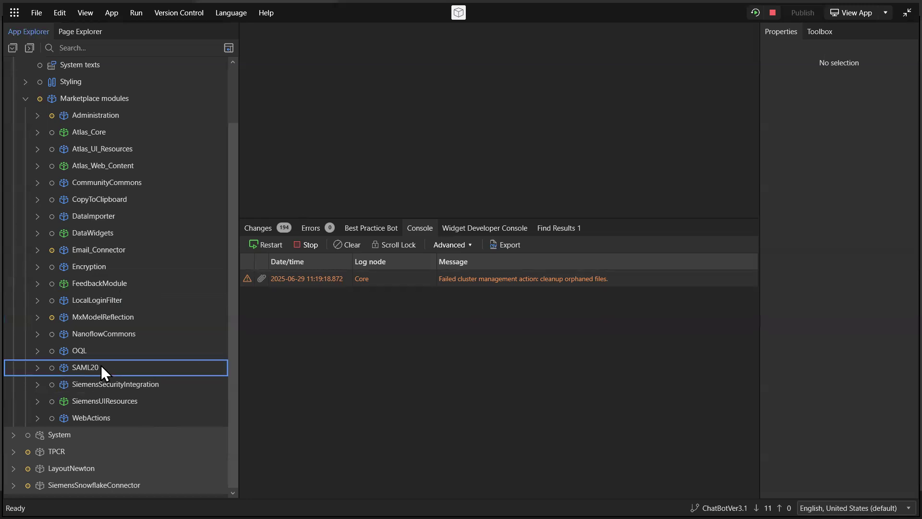
pyautogui.click(114, 318)
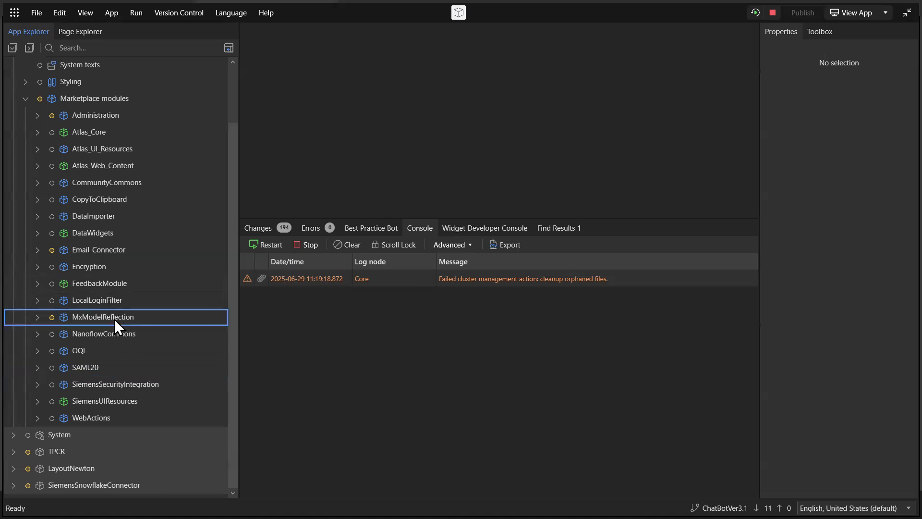
pyautogui.click(100, 267)
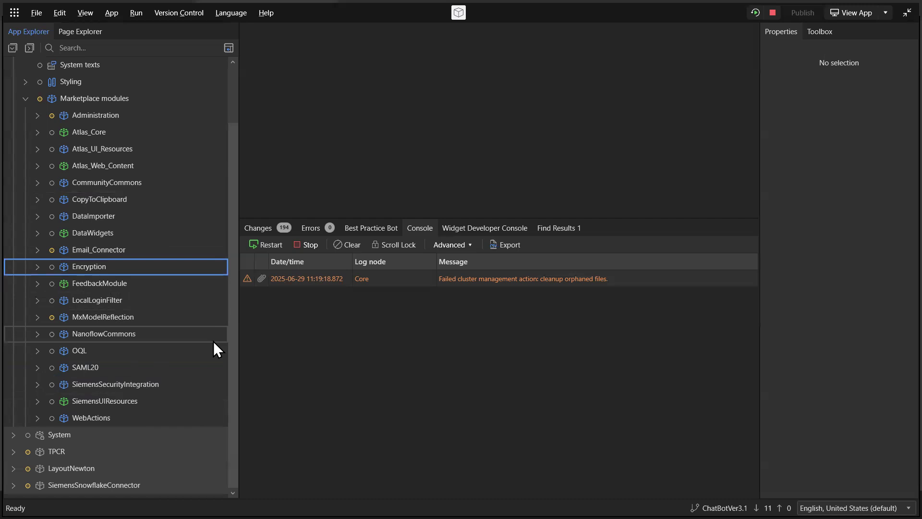
pyautogui.hotkey('alt', 'Tab')
pyautogui.hotkey('alt', 'Tab')
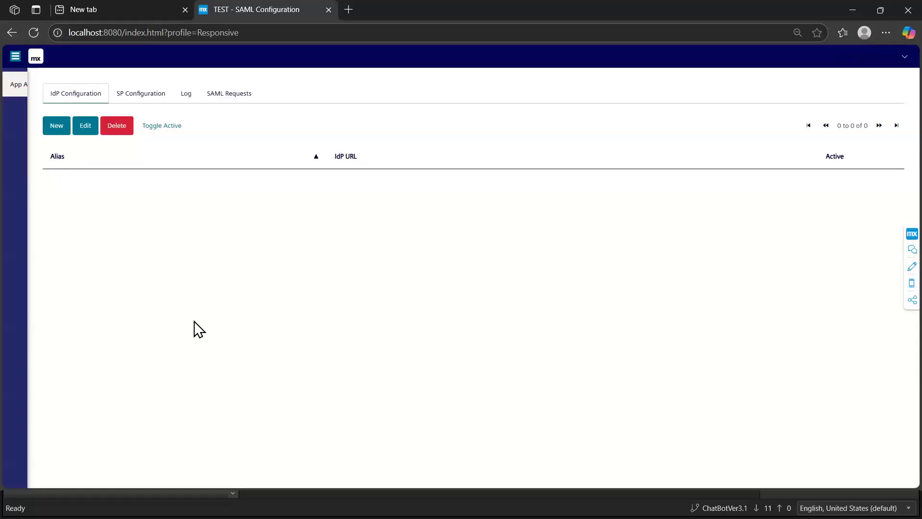
pyautogui.click(148, 94)
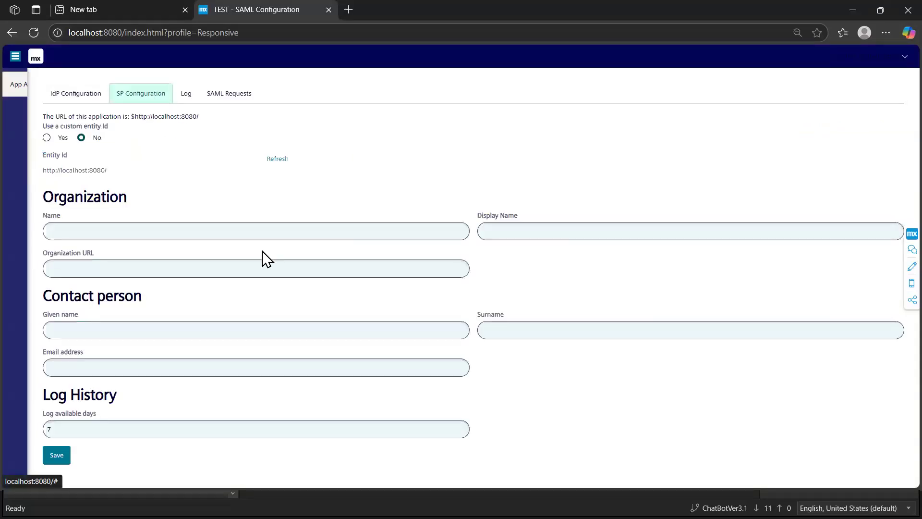
pyautogui.click(126, 234)
pyautogui.write('TEST')
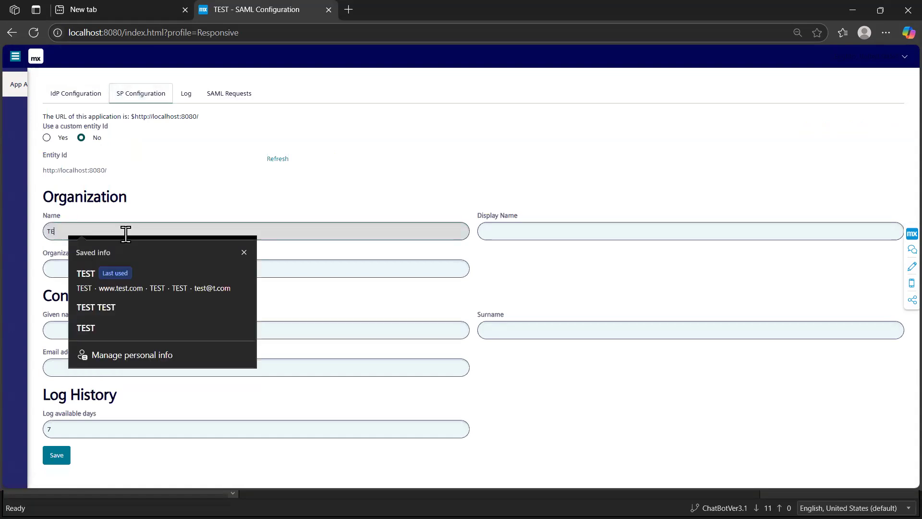
pyautogui.press('Tab')
pyautogui.write('TEST')
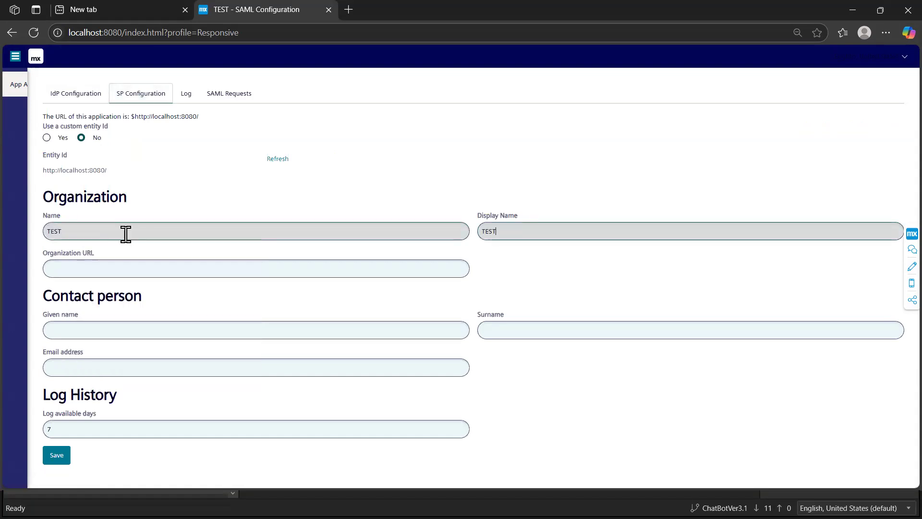
pyautogui.press('Tab')
pyautogui.write('w')
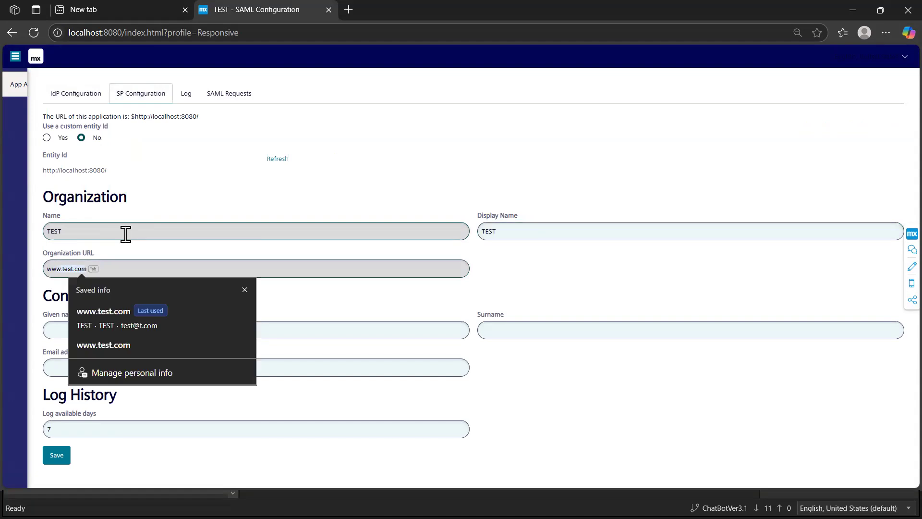
pyautogui.write('ww.test.com')
pyautogui.press('Tab')
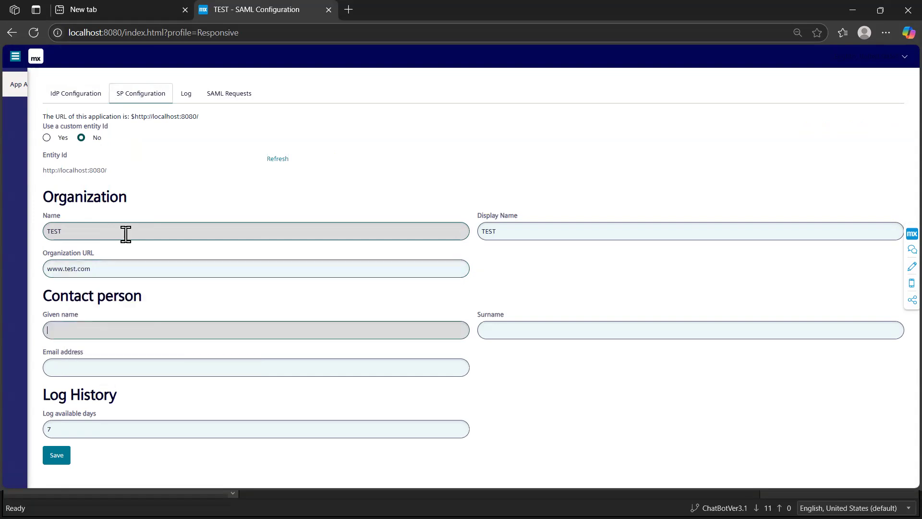
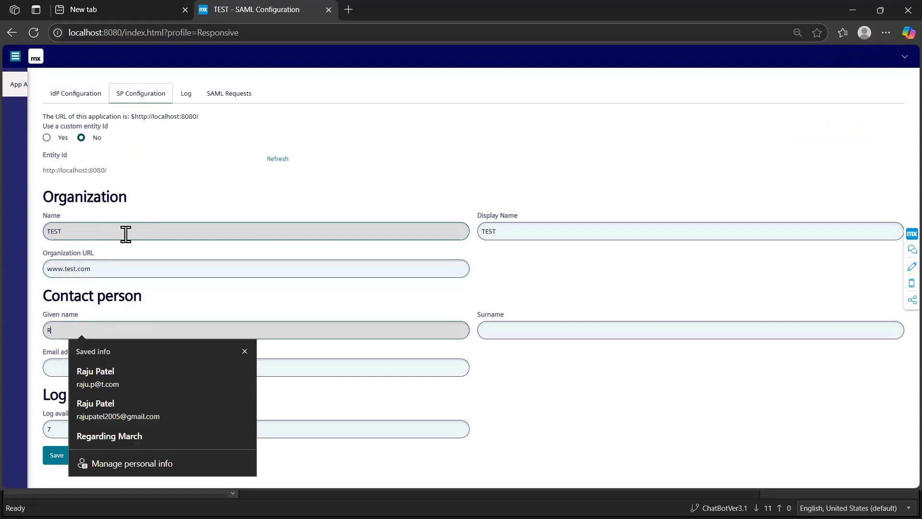
# Step: Fill in the contact person's given name, surname and email address, and save the SP configuration
pyautogui.press('Tab')
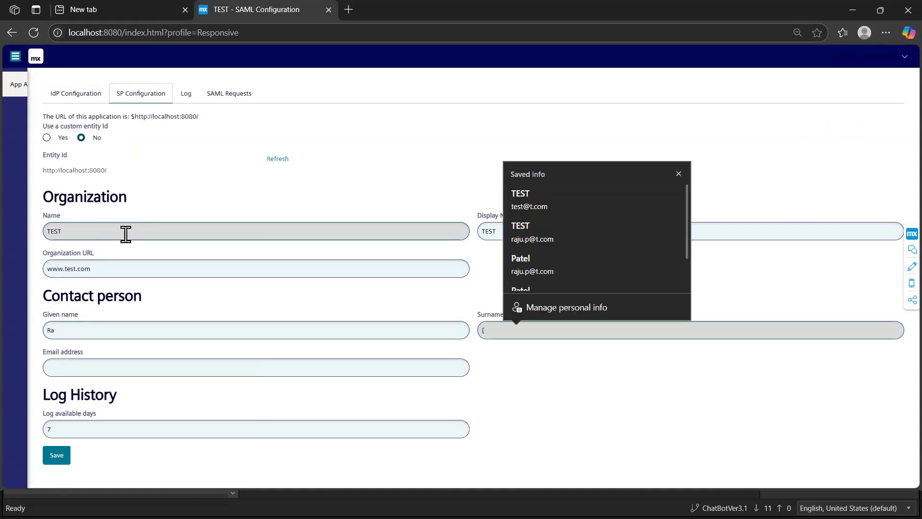
pyautogui.press('Tab')
pyautogui.press('Tab')
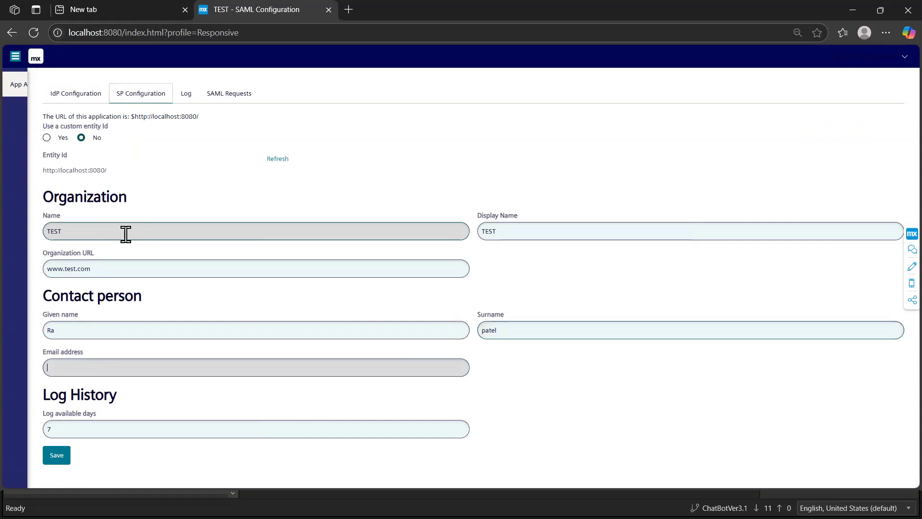
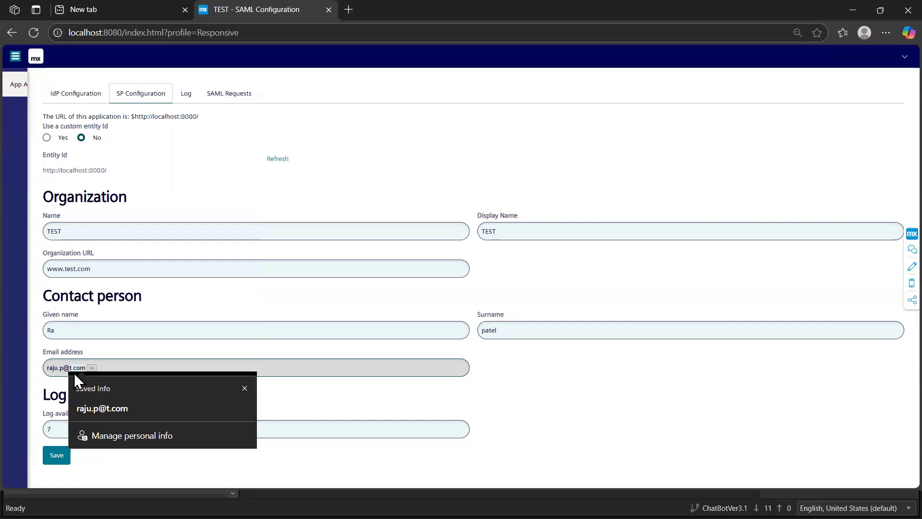
pyautogui.click(130, 408)
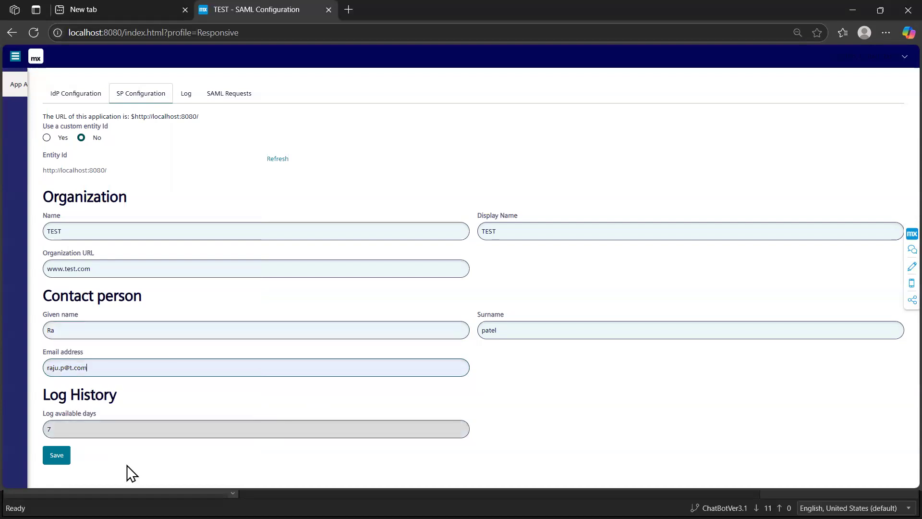
pyautogui.click(56, 454)
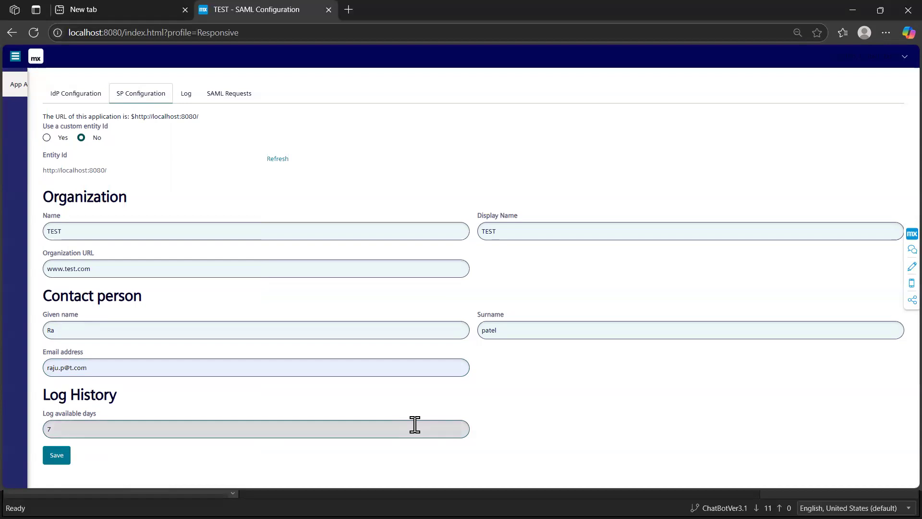
# Step: Switch to Mendix Studio Pro to inspect the SAML_SSO metadata-loading entry in the console, and return to the browser's SAML configuration page
pyautogui.hotkey('alt', 'Tab')
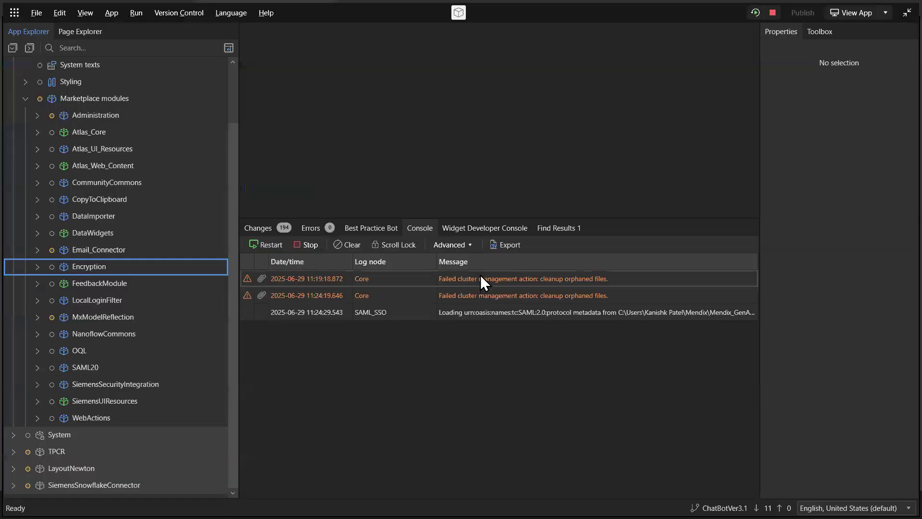
pyautogui.click(479, 315)
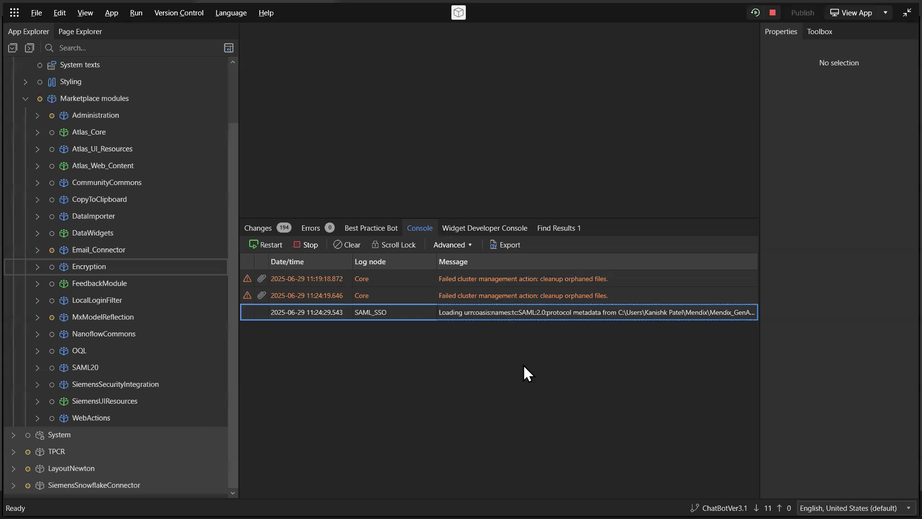
pyautogui.hotkey('alt', 'Tab')
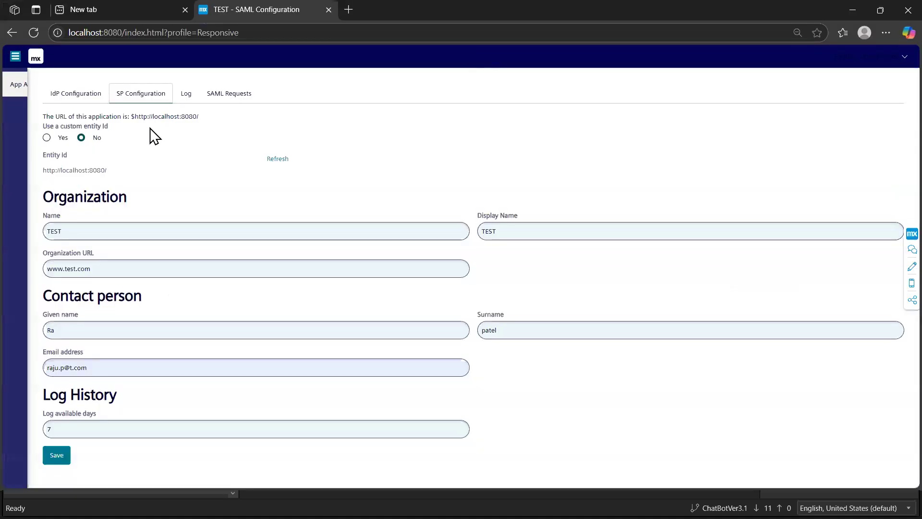
# Step: Start a new IdP configuration with the alias TEST
pyautogui.click(71, 95)
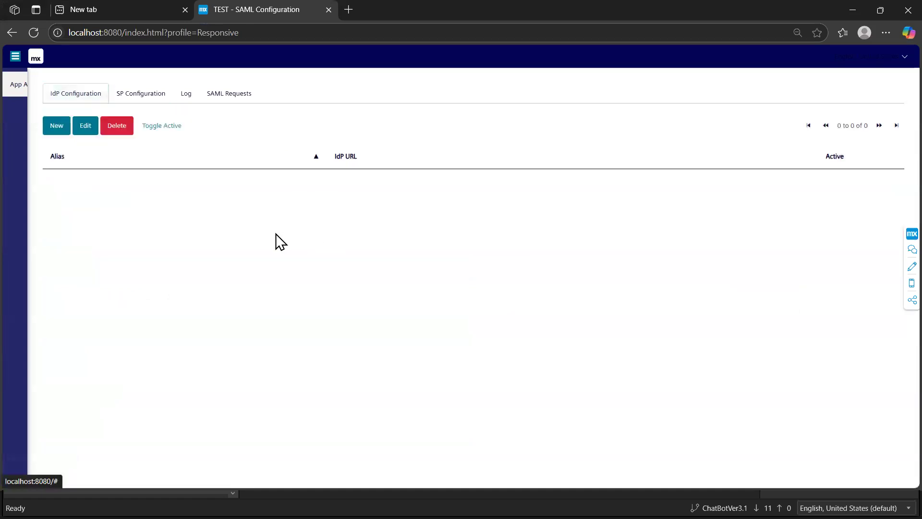
pyautogui.click(57, 127)
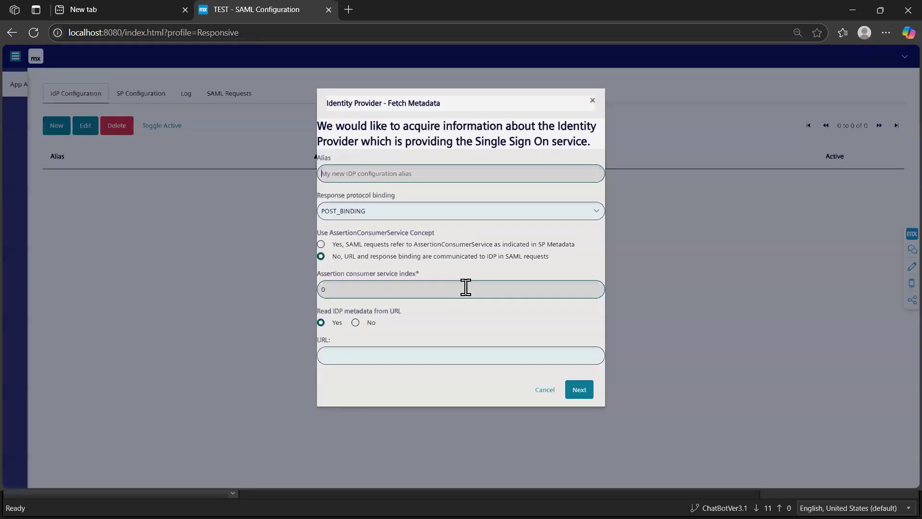
pyautogui.click(358, 176)
pyautogui.write('TEST')
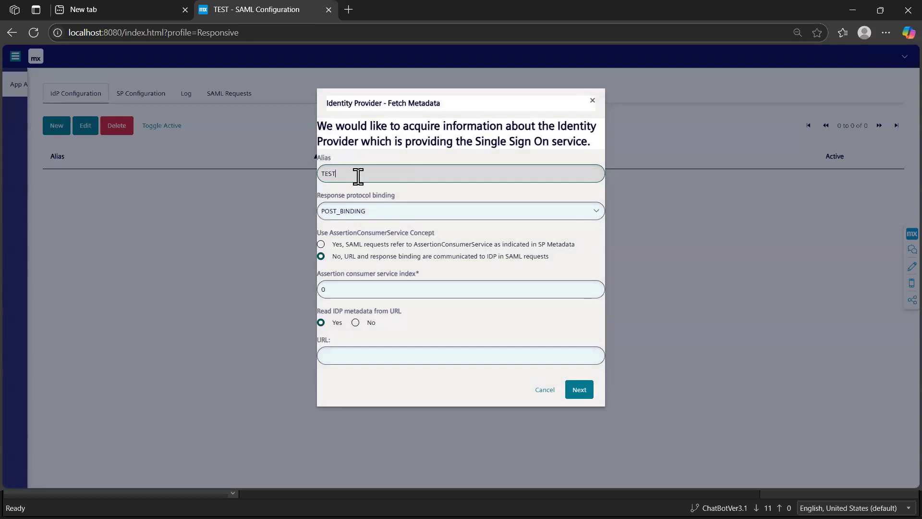
pyautogui.press('Tab')
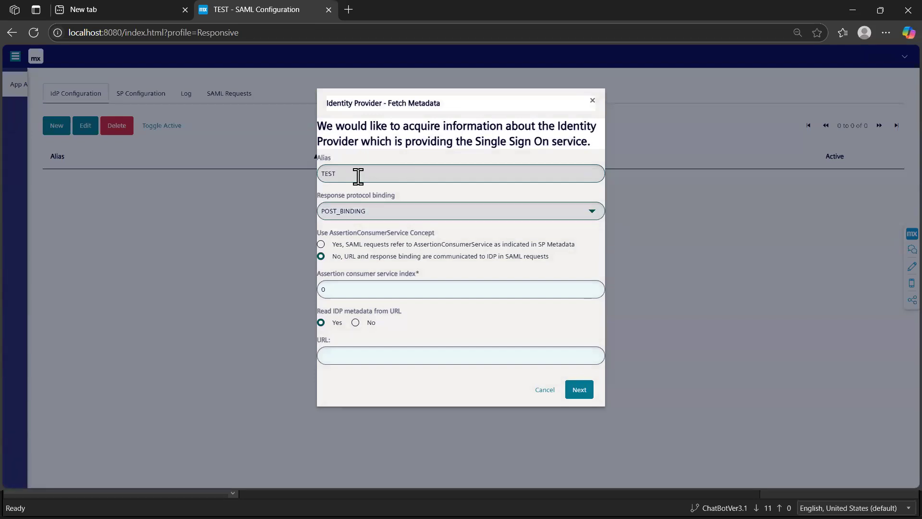
# Step: Paste the federation metadata URL into the new IdP configuration and fetch the identity provider's metadata
pyautogui.moveTo(605, 336); pyautogui.dragTo(574, 335)
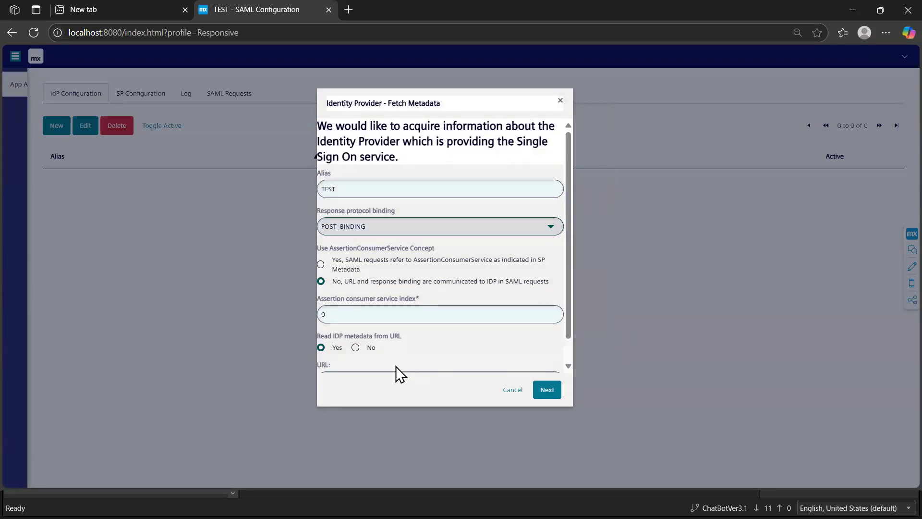
pyautogui.scroll(-1, 389, 365)
pyautogui.click(377, 356)
pyautogui.hotkey('ctrl', 'v')
pyautogui.click(545, 389)
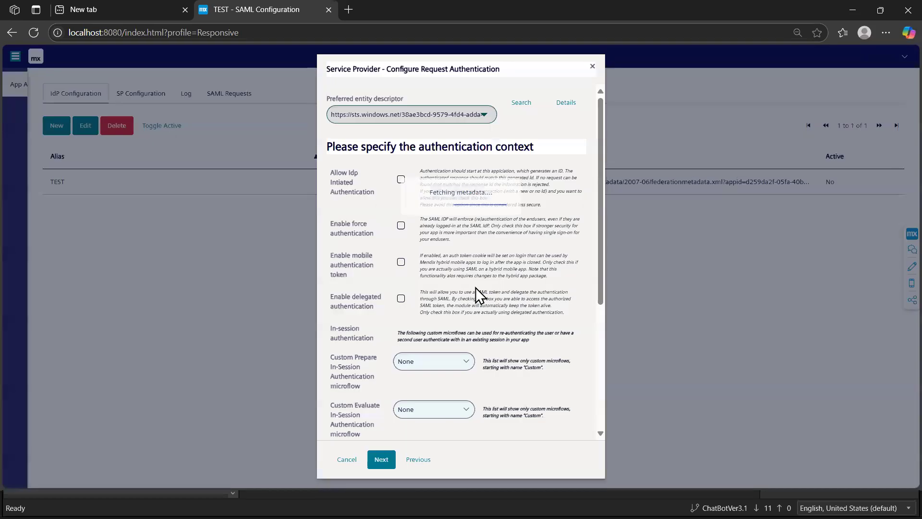
# Step: Accept the default request authentication settings and continue past the identifying assertion mapping with IdP Provided kept
pyautogui.scroll(-5, 476, 287)
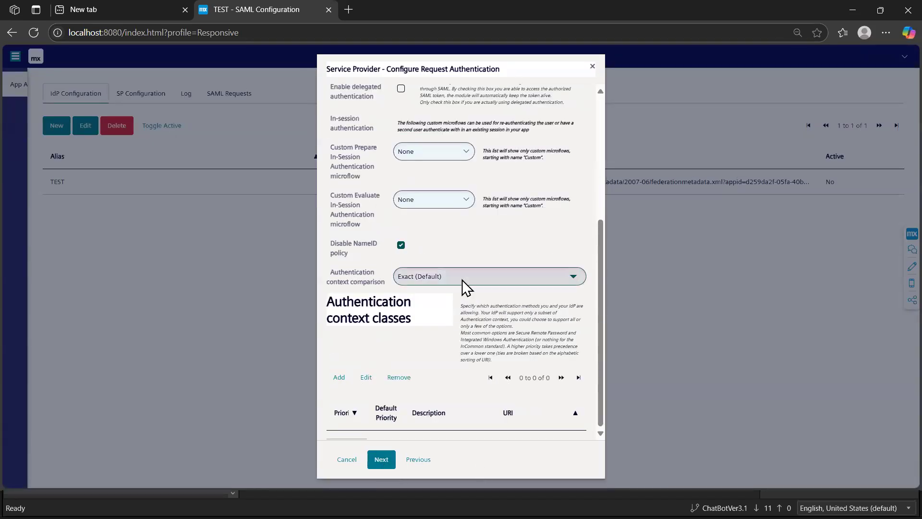
pyautogui.scroll(10, 462, 279)
pyautogui.scroll(-10, 462, 279)
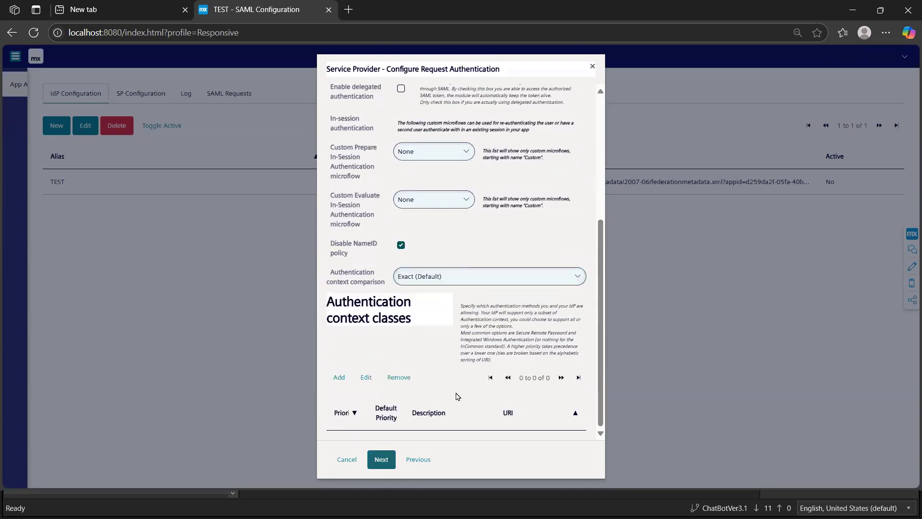
pyautogui.click(391, 460)
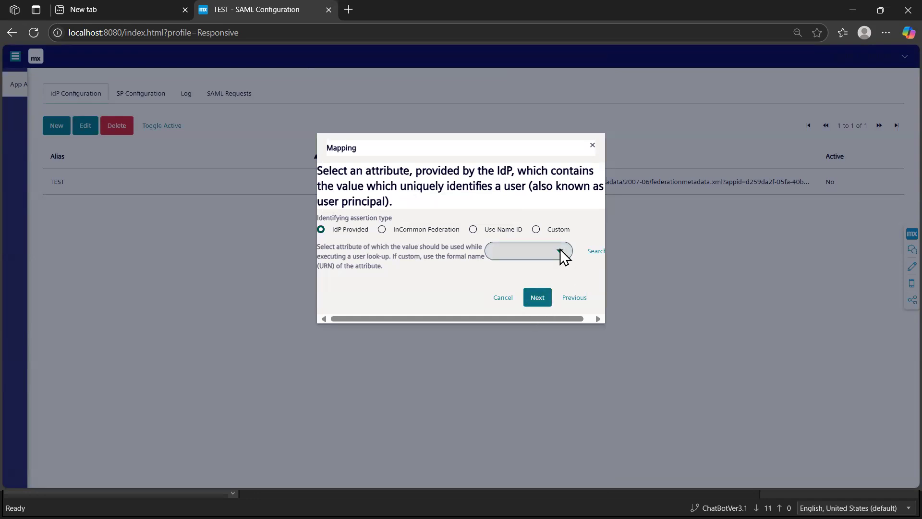
pyautogui.click(536, 301)
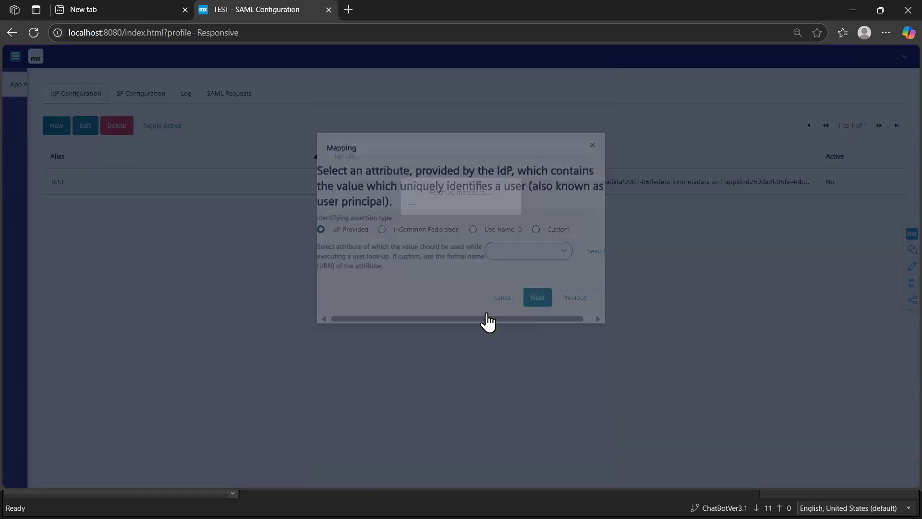
# Step: Map the user lookup entity to Administration.Account and acknowledge the saved configuration
pyautogui.click(595, 219)
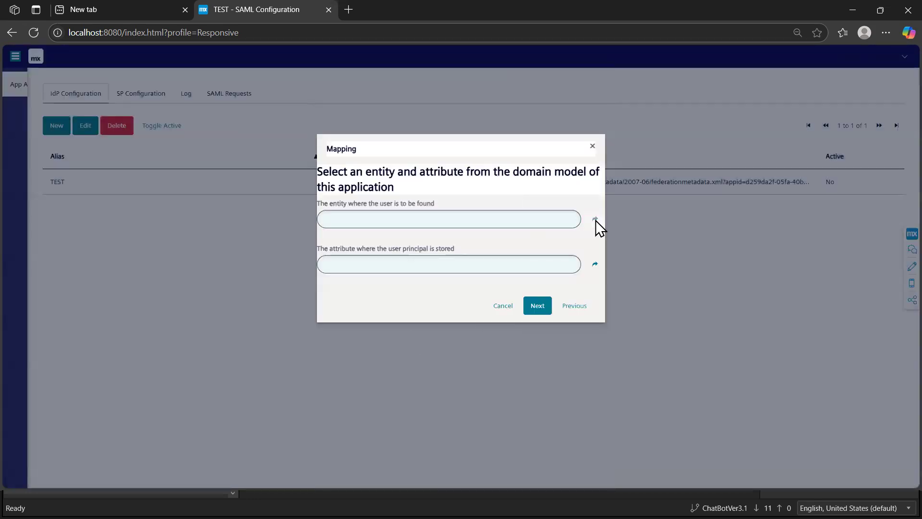
pyautogui.click(343, 155)
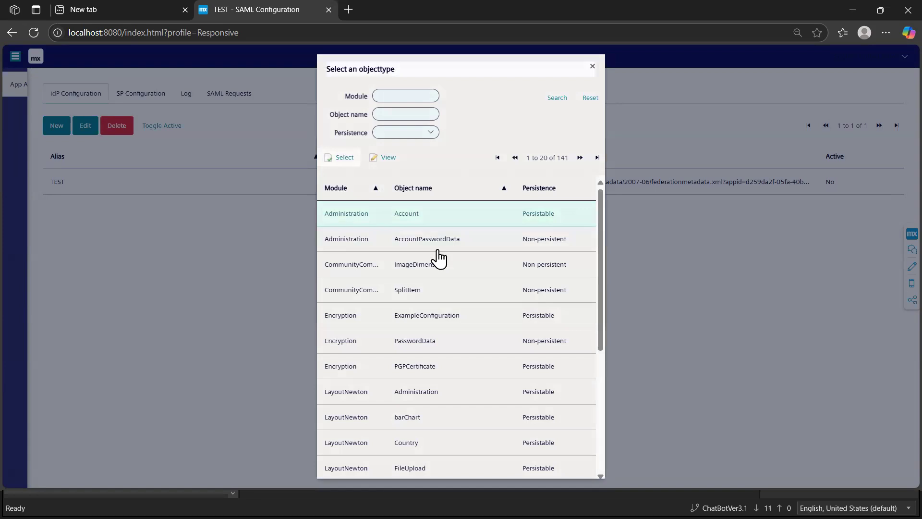
pyautogui.click(593, 264)
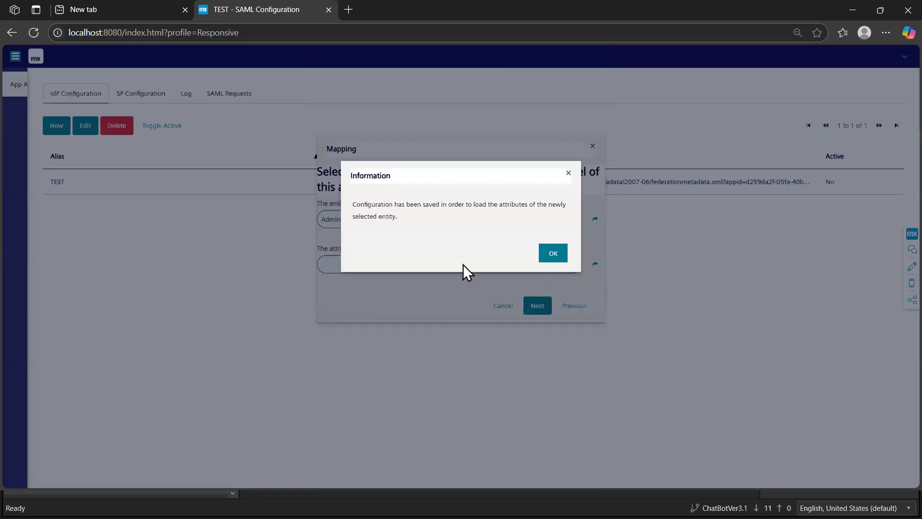
pyautogui.click(548, 253)
# Step: Set the user principal attribute to Name and proceed to user provisioning
pyautogui.click(595, 264)
pyautogui.click(379, 294)
pyautogui.click(371, 321)
pyautogui.click(349, 214)
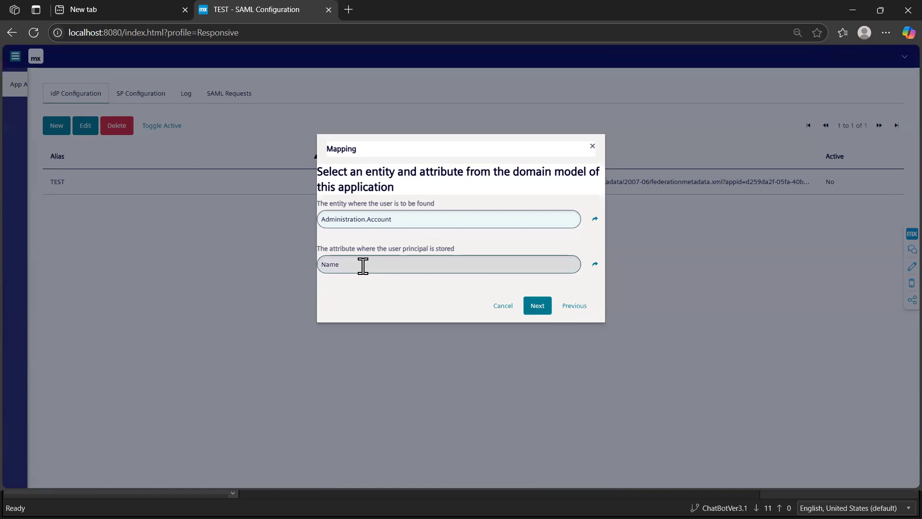
pyautogui.click(538, 309)
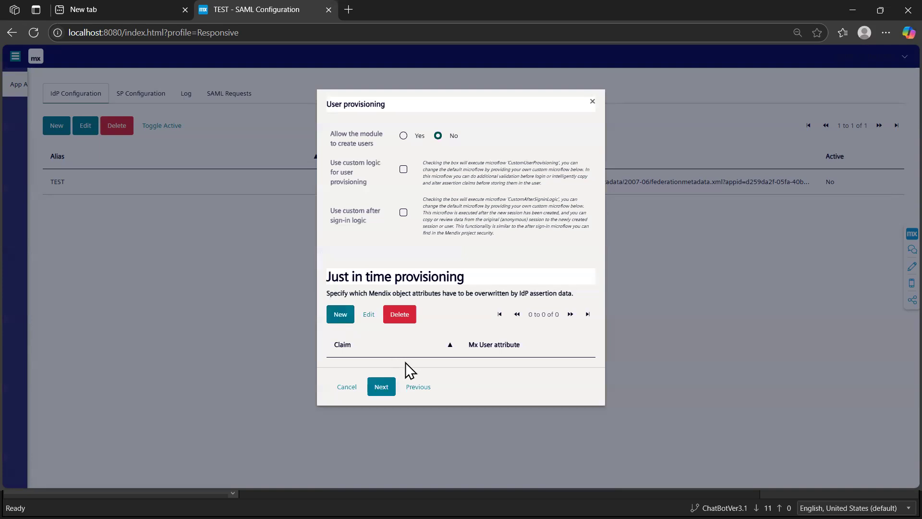
pyautogui.hotkey('alt', 'Tab')
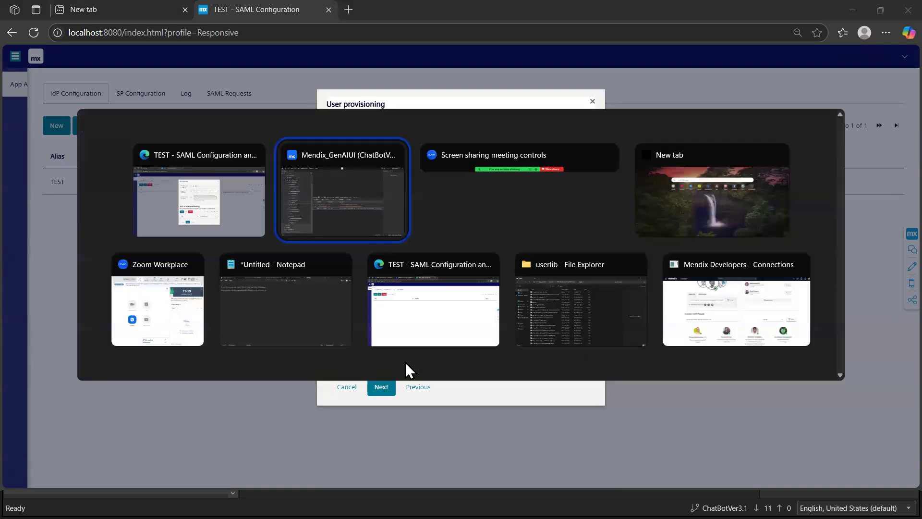
pyautogui.hotkey('alt', 'Tab')
pyautogui.hotkey('alt', 'Tab')
pyautogui.hotkey('alt', 'Tab')
pyautogui.hotkey('alt', 'Tab')
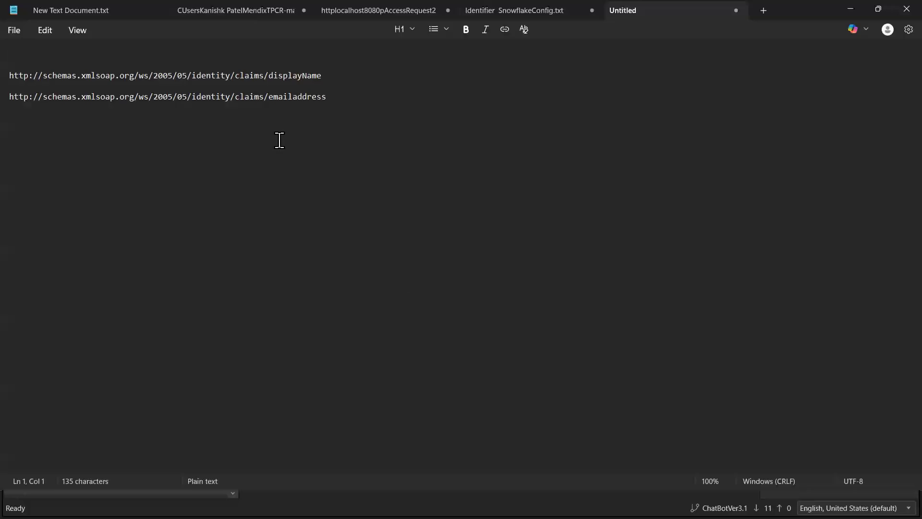
pyautogui.moveTo(360, 79); pyautogui.dragTo(10, 76)
pyautogui.hotkey('ctrl', 'c')
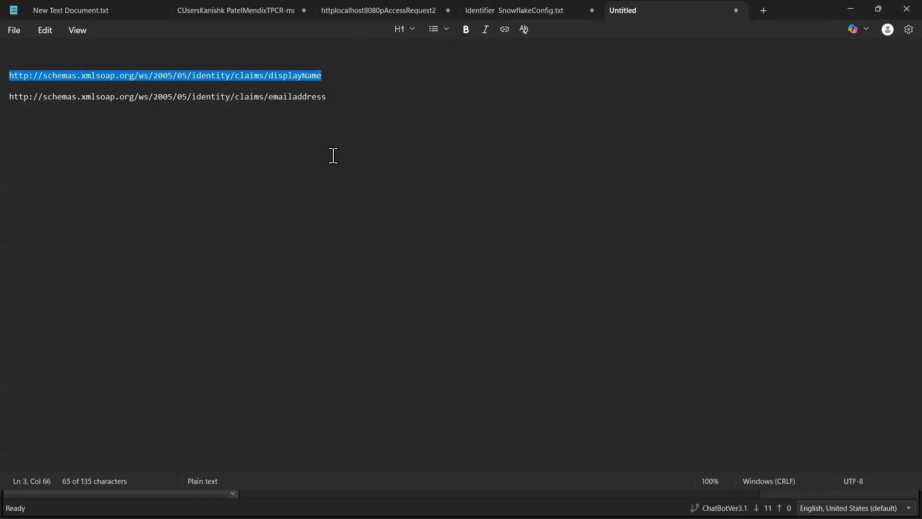
pyautogui.hotkey('alt', 'Tab')
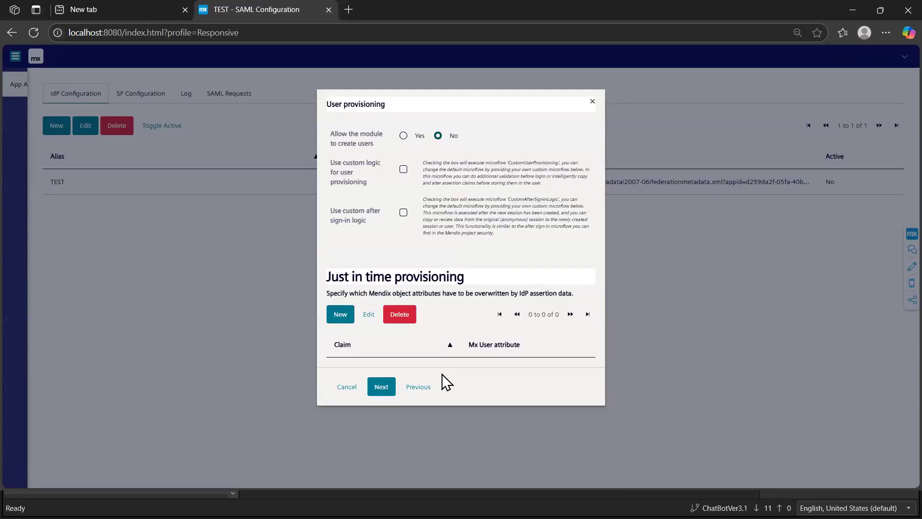
pyautogui.click(341, 321)
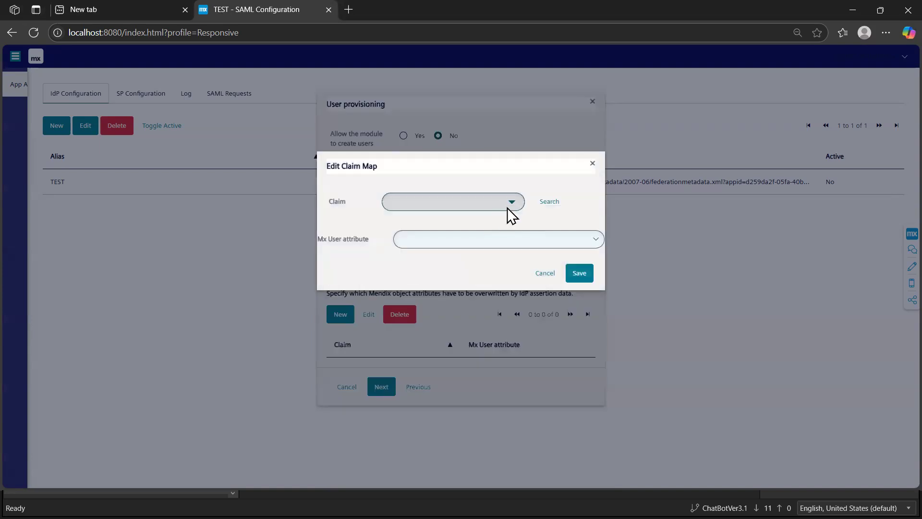
pyautogui.click(549, 204)
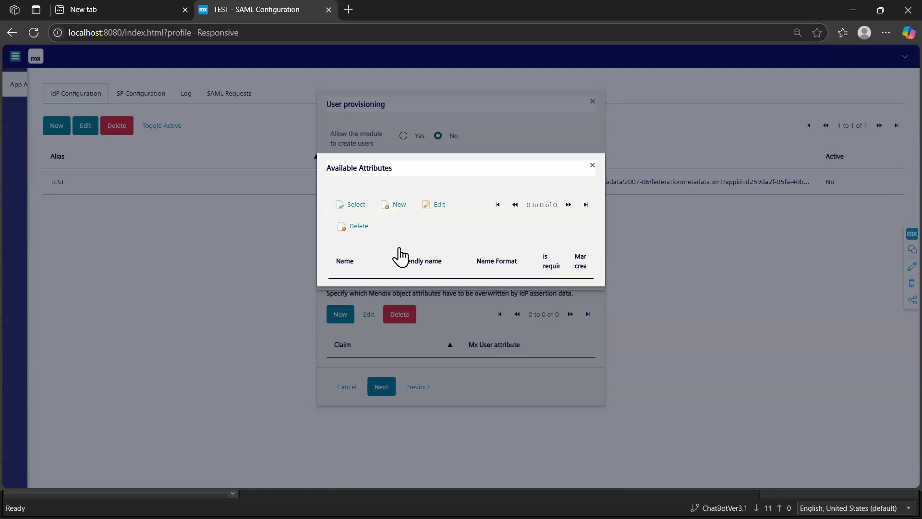
pyautogui.click(396, 207)
pyautogui.click(445, 210)
pyautogui.hotkey('ctrl', 'v')
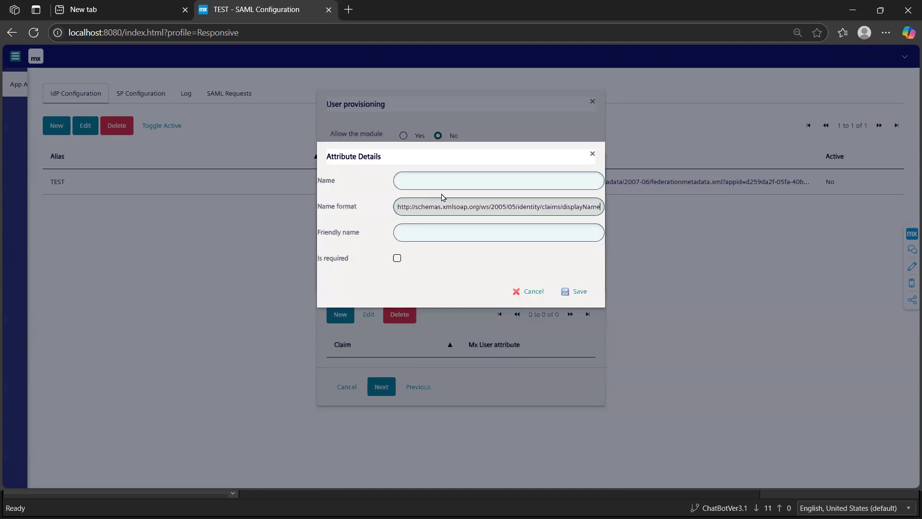
pyautogui.click(437, 183)
pyautogui.hotkey('ctrl', 'v')
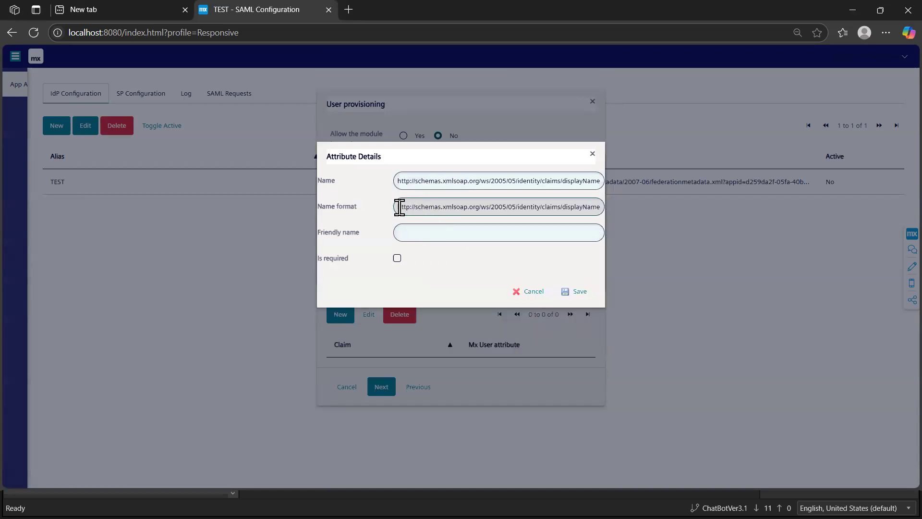
pyautogui.moveTo(402, 207); pyautogui.dragTo(480, 222)
pyautogui.hotkey('ctrl', 'a')
pyautogui.press('BackSpace')
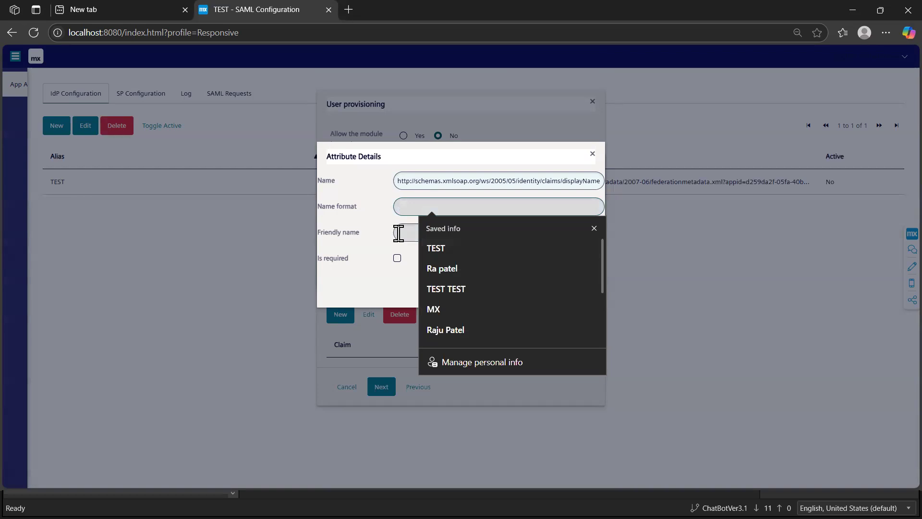
pyautogui.press('Escape')
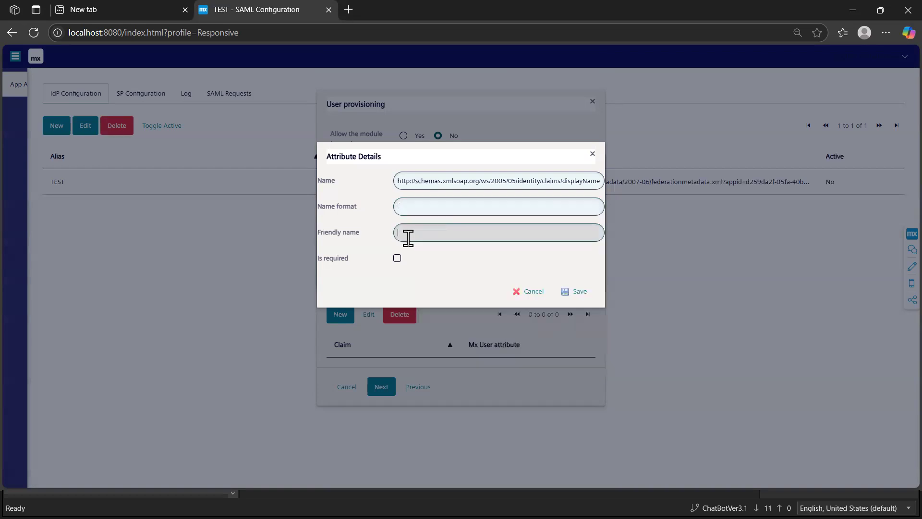
# Step: Give the new attribute the friendly name DisplayName and save it
pyautogui.write('Displayname')
pyautogui.click(421, 236)
pyautogui.press('BackSpace')
pyautogui.write('N')
pyautogui.rightClick(403, 233)
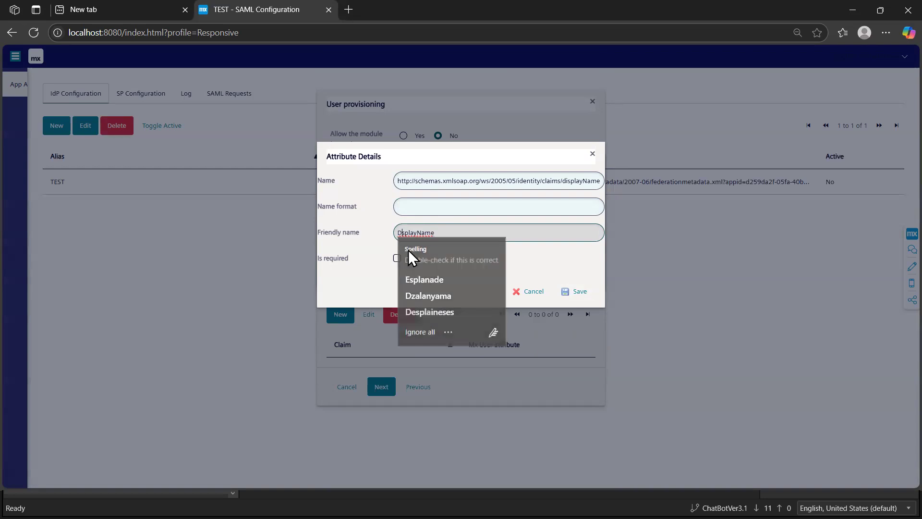
pyautogui.press('Escape')
pyautogui.write('i')
pyautogui.click(578, 292)
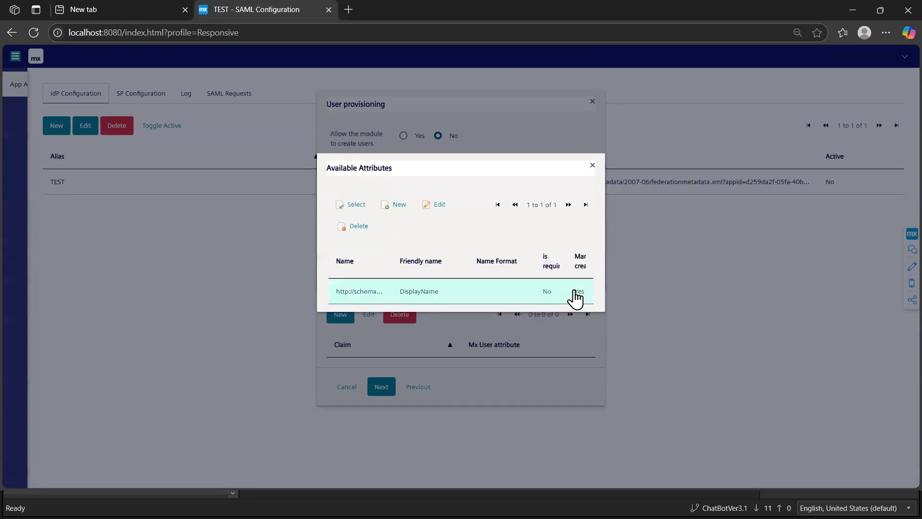
# Step: Choose DisplayName as the claim, map it to the FullName user attribute and save the claim map
pyautogui.click(353, 204)
pyautogui.press('Return')
pyautogui.click(451, 294)
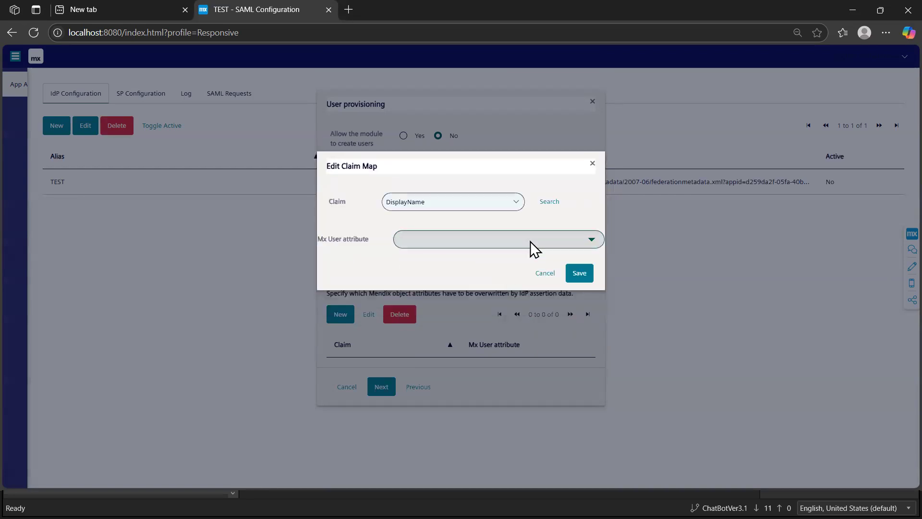
pyautogui.click(530, 241)
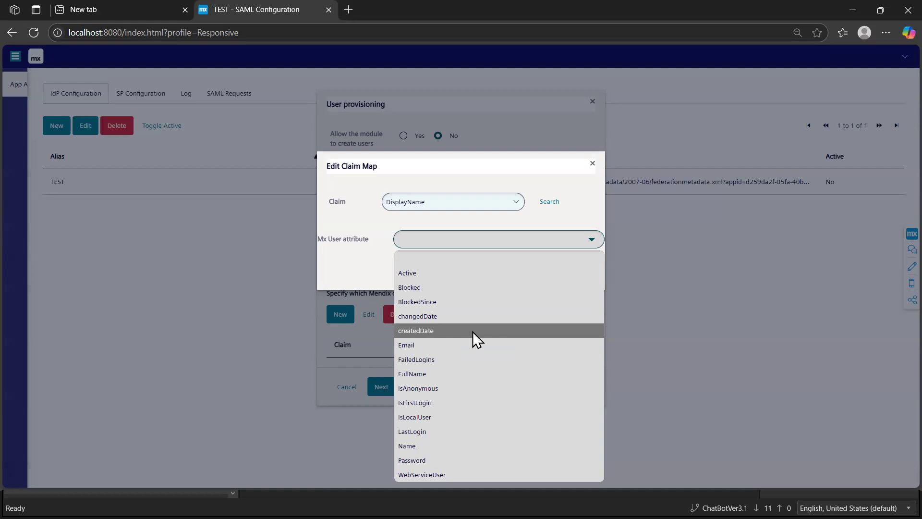
pyautogui.click(442, 373)
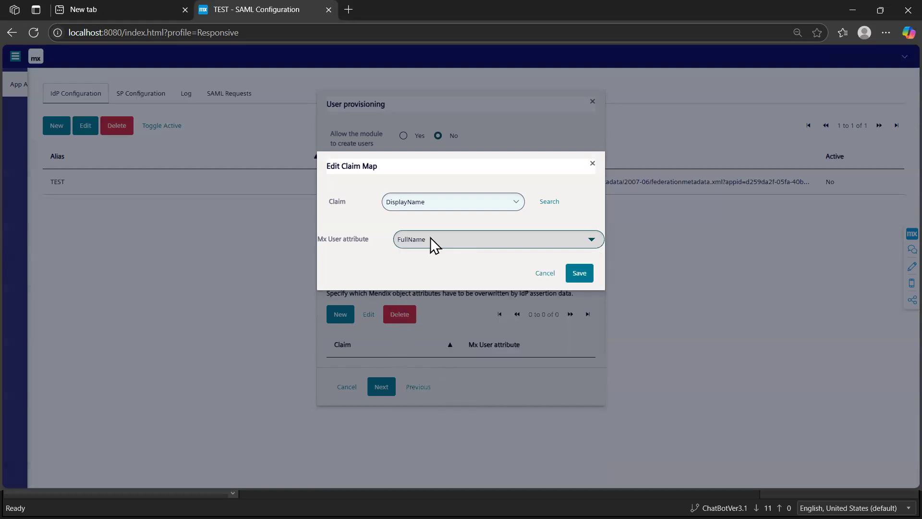
pyautogui.click(580, 275)
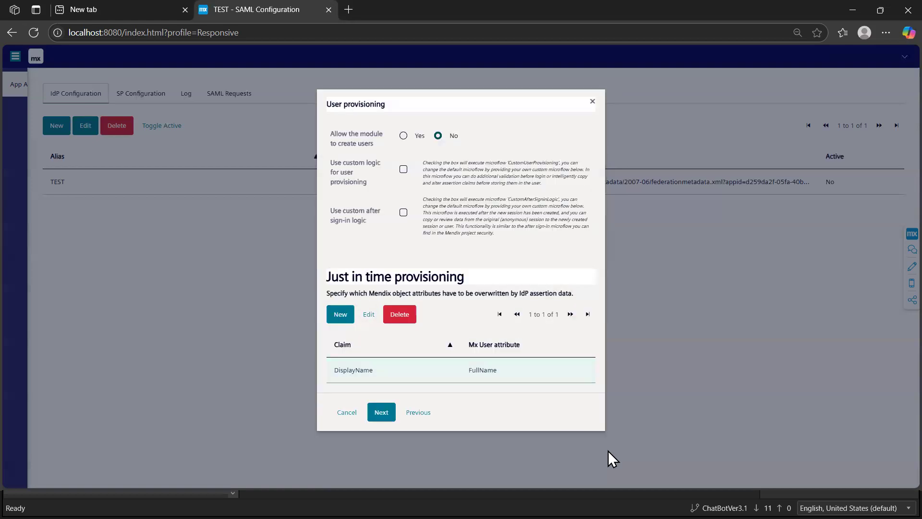
# Step: Continue through user provisioning and attribute consuming service, keeping the default encryption settings of SHA256 - RSA and 2048 bits
pyautogui.moveTo(604, 432); pyautogui.dragTo(700, 447)
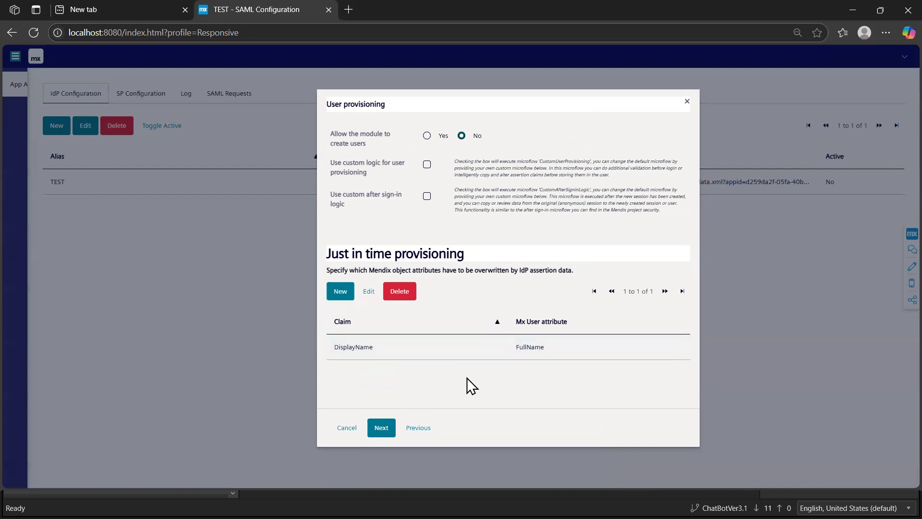
pyautogui.click(381, 427)
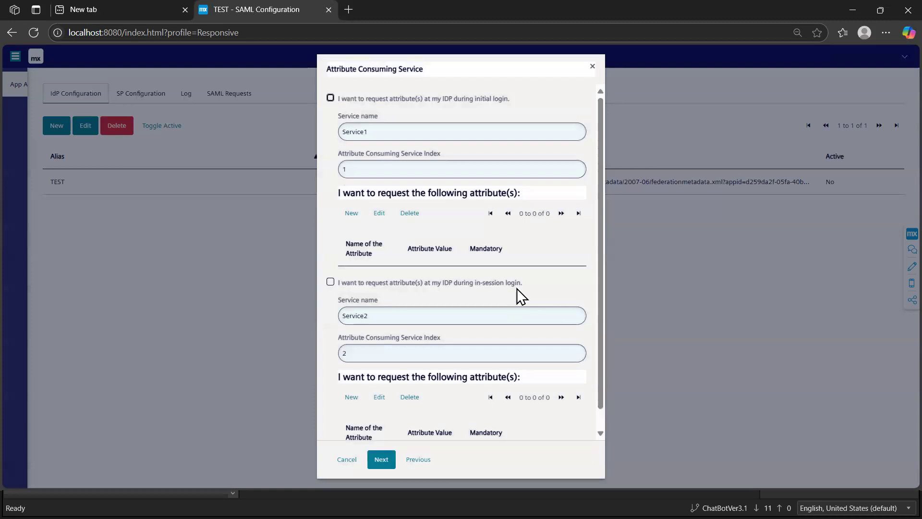
pyautogui.scroll(-1, 517, 288)
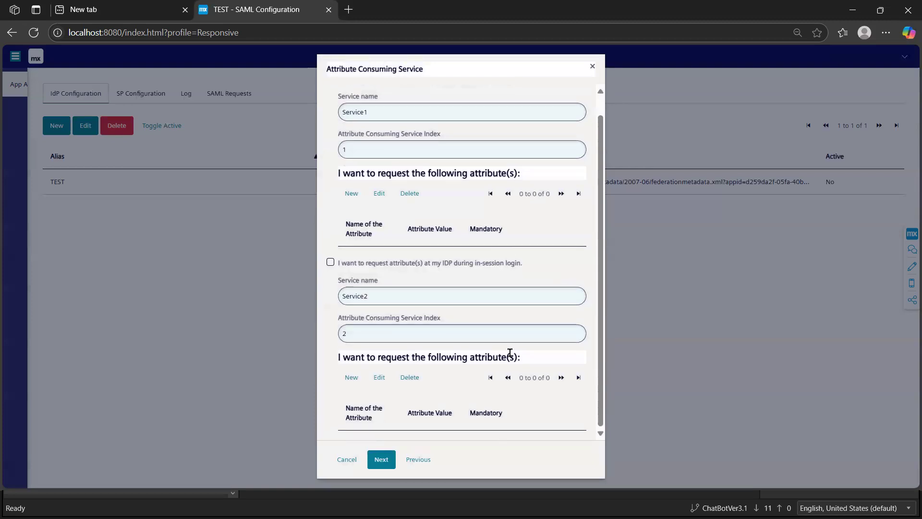
pyautogui.click(382, 460)
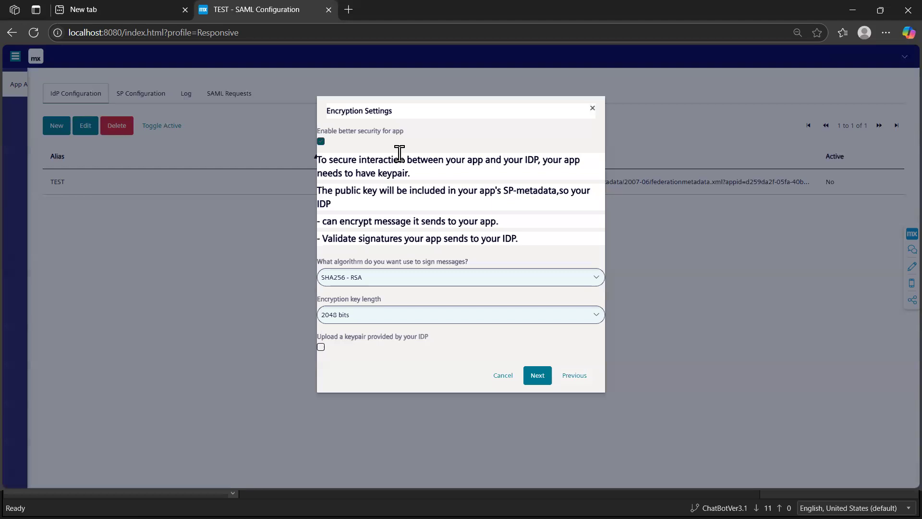
pyautogui.click(537, 377)
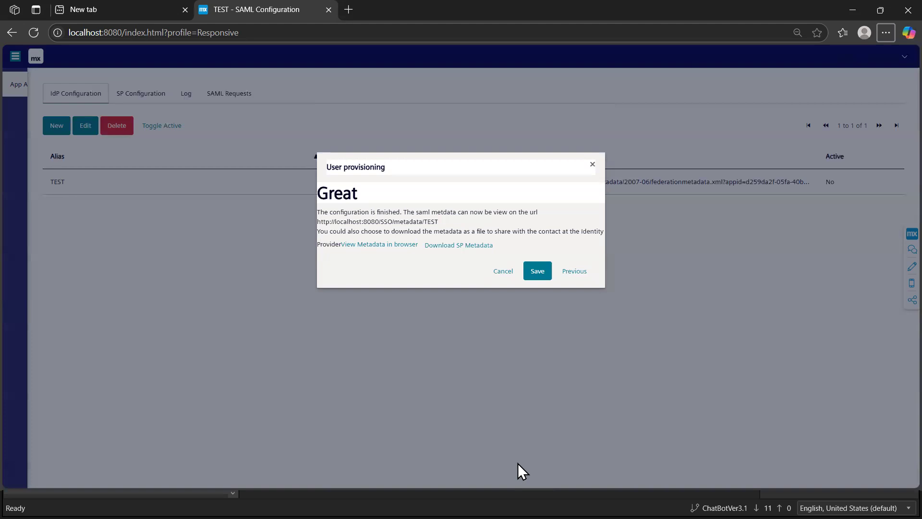
# Step: Switch to Mendix Studio Pro, dismiss the version control sign-in, check the console log and return to the browser
pyautogui.hotkey('alt', 'Tab')
pyautogui.hotkey('alt', 'Tab')
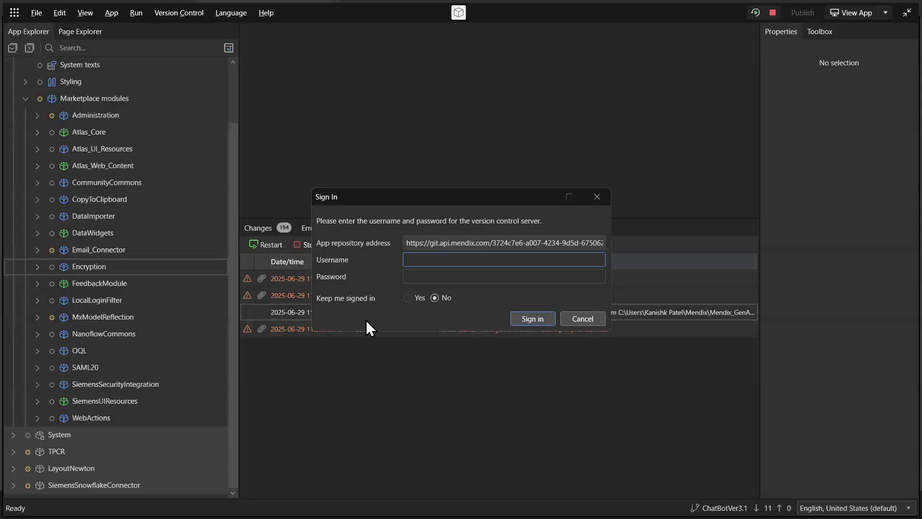
pyautogui.click(596, 197)
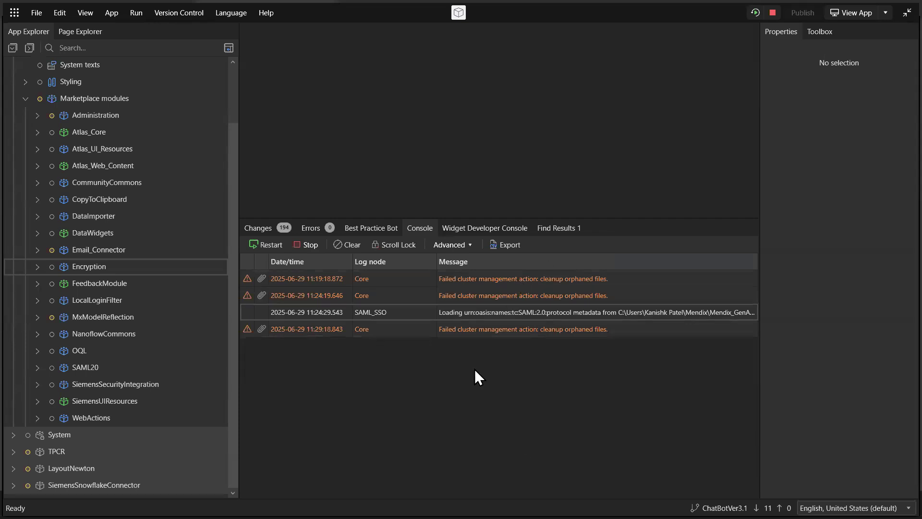
pyautogui.hotkey('alt', 'Tab')
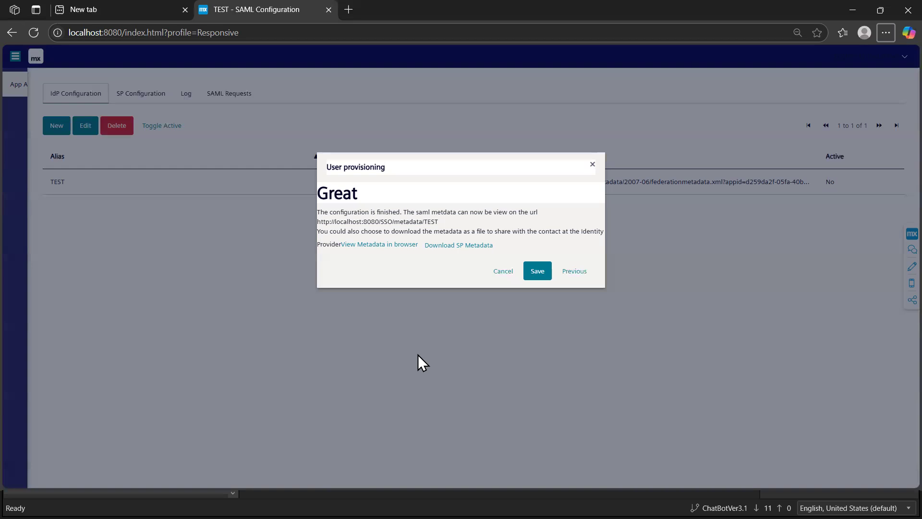
# Step: Switch to the project's userlib folder in File Explorer, filter it to REQUIREDLIB files and sort them by name
pyautogui.hotkey('alt', 'Tab')
pyautogui.hotkey('alt', 'Tab')
pyautogui.hotkey('alt', 'Tab')
pyautogui.hotkey('alt', 'Tab')
pyautogui.hotkey('alt', 'Tab')
pyautogui.hotkey('alt', 'Tab')
pyautogui.hotkey('alt', 'Tab')
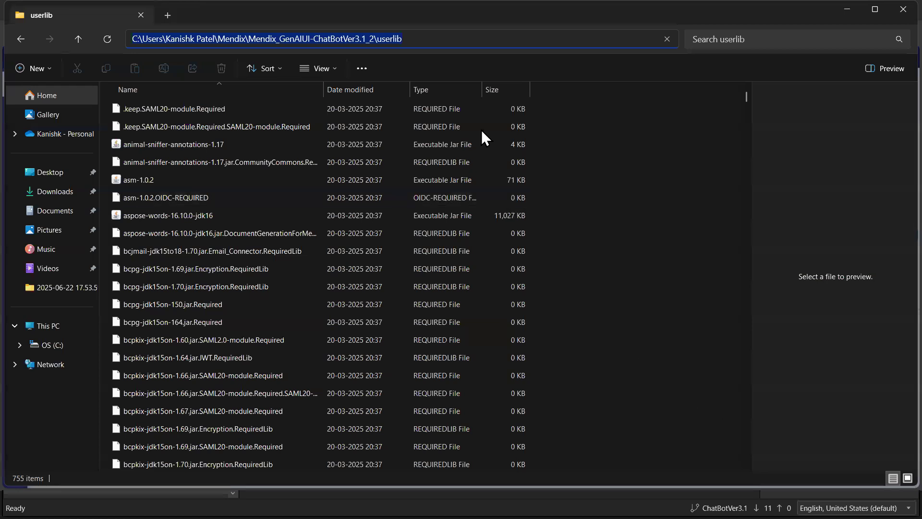
pyautogui.press('BackSpace')
pyautogui.click(472, 93)
pyautogui.click(499, 36)
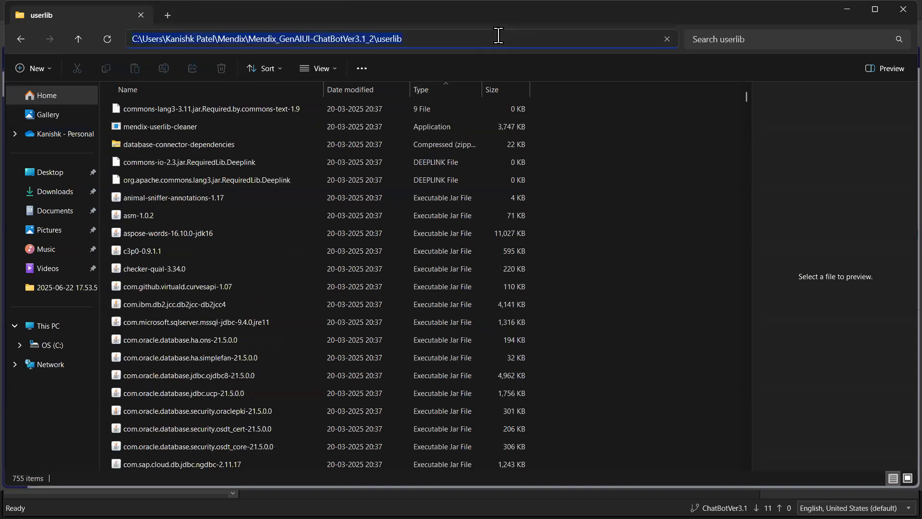
pyautogui.click(453, 91)
pyautogui.click(474, 91)
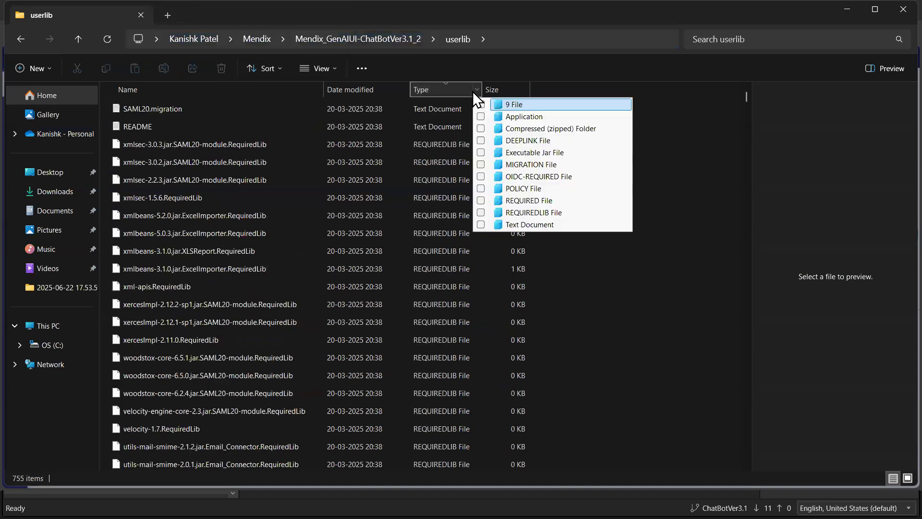
pyautogui.click(613, 216)
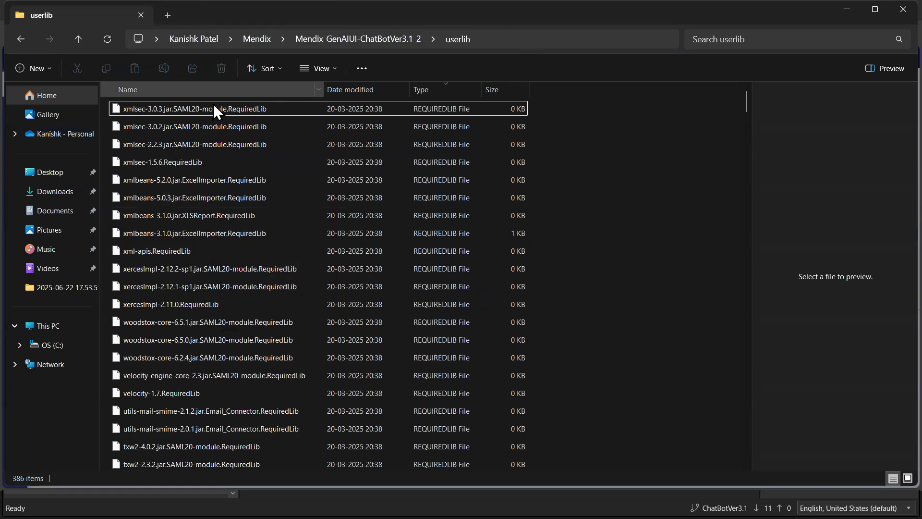
pyautogui.click(190, 91)
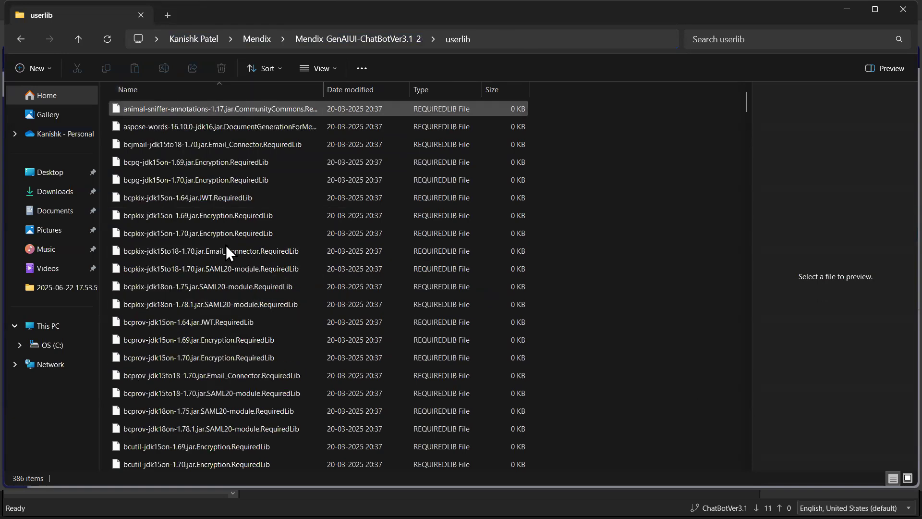
# Step: Examine the RequiredLib files for libraries present in several versions, such as bcpg-jdk15on 1.69 and 1.70 for Encryption
pyautogui.click(168, 194)
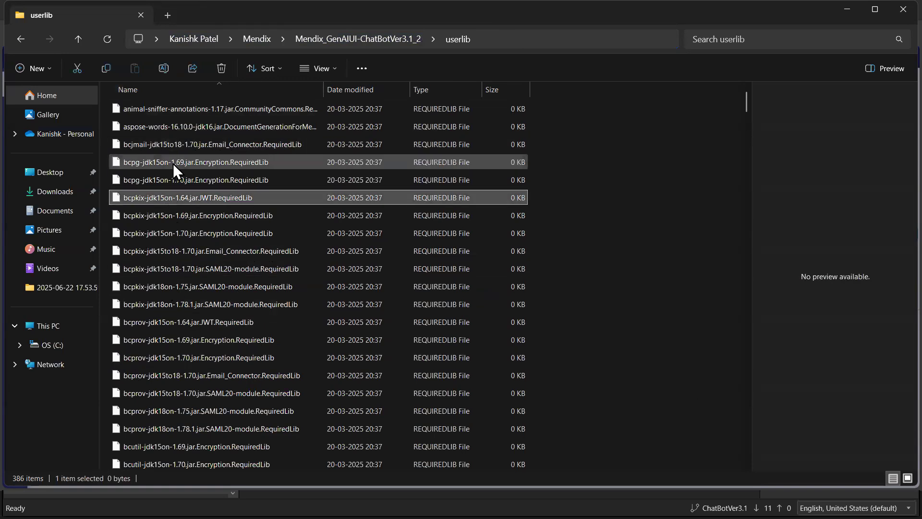
pyautogui.click(173, 163)
pyautogui.click(175, 183)
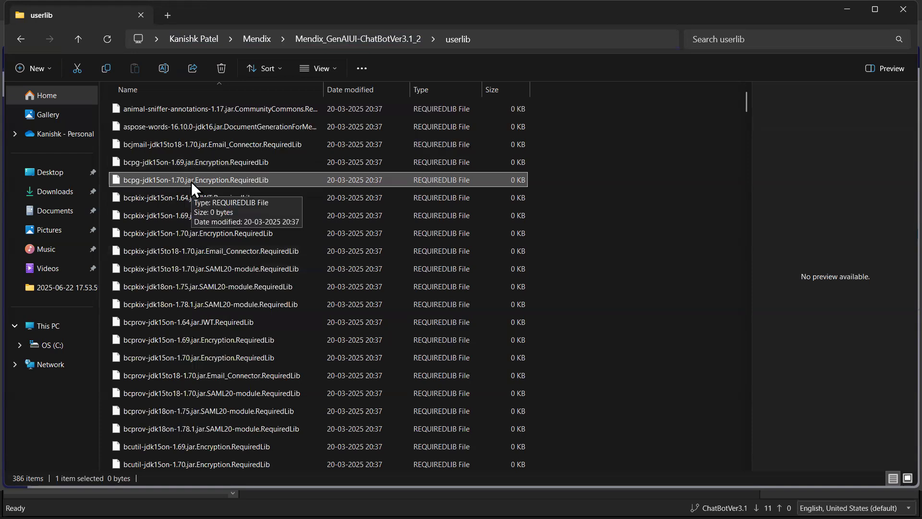
pyautogui.click(185, 165)
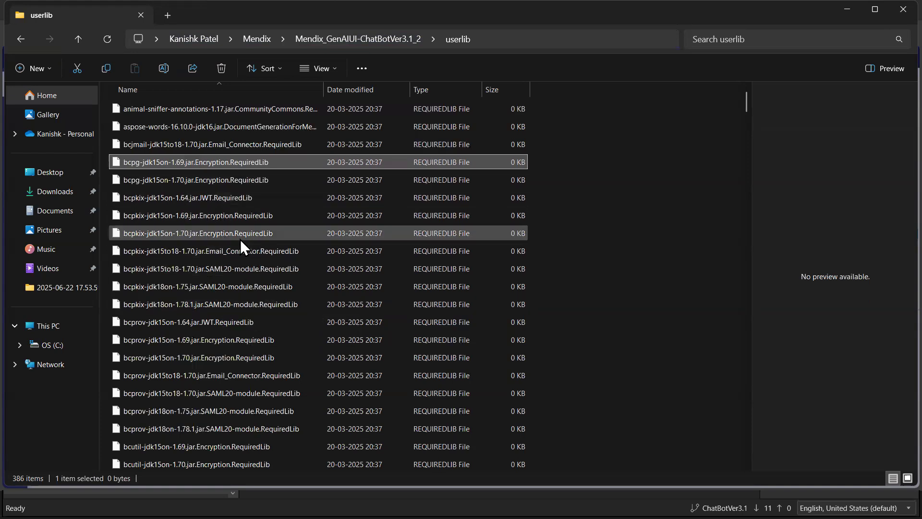
pyautogui.scroll(-20, 256, 338)
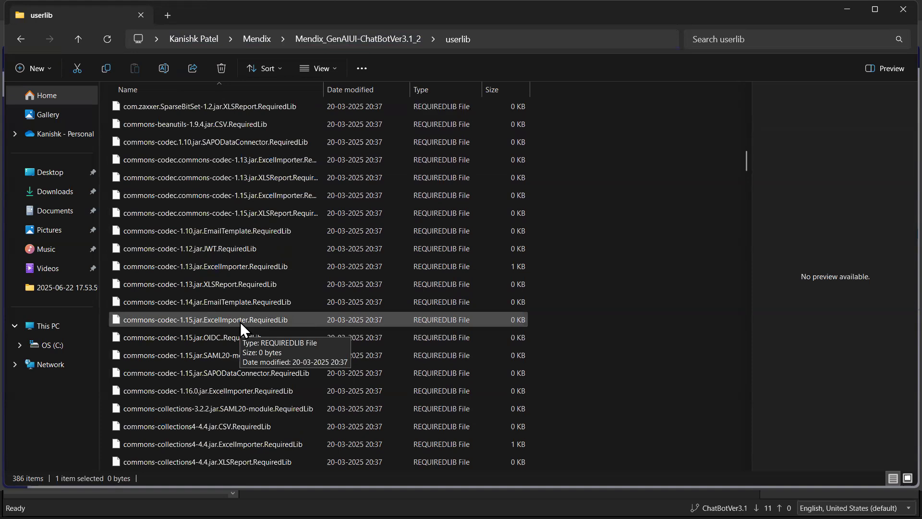
pyautogui.scroll(-10, 250, 357)
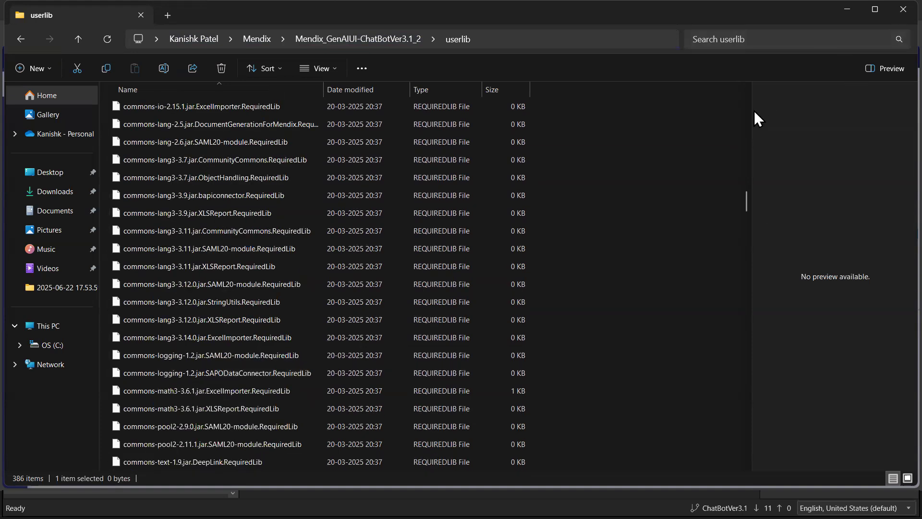
# Step: Switch to Mendix Studio Pro, dismiss the version control sign-in and open the app-level commands
pyautogui.hotkey('alt', 'Tab')
pyautogui.hotkey('alt', 'Tab')
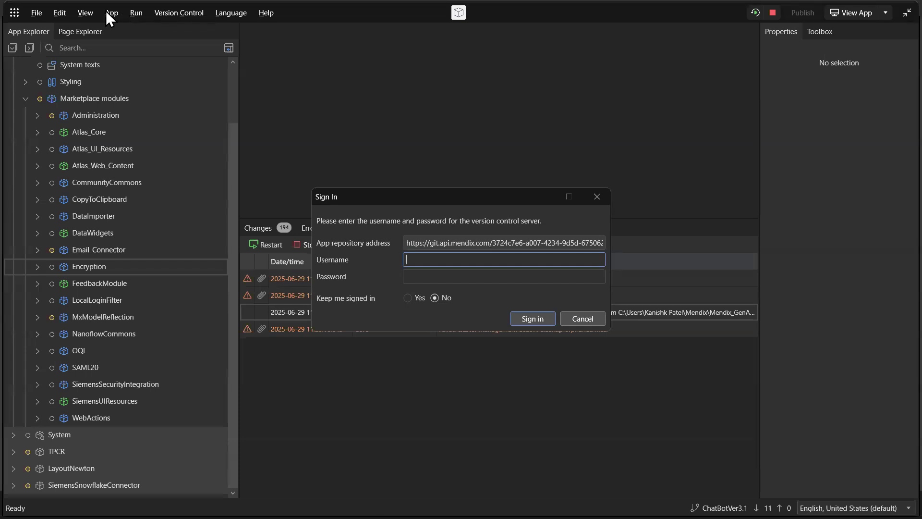
pyautogui.click(597, 197)
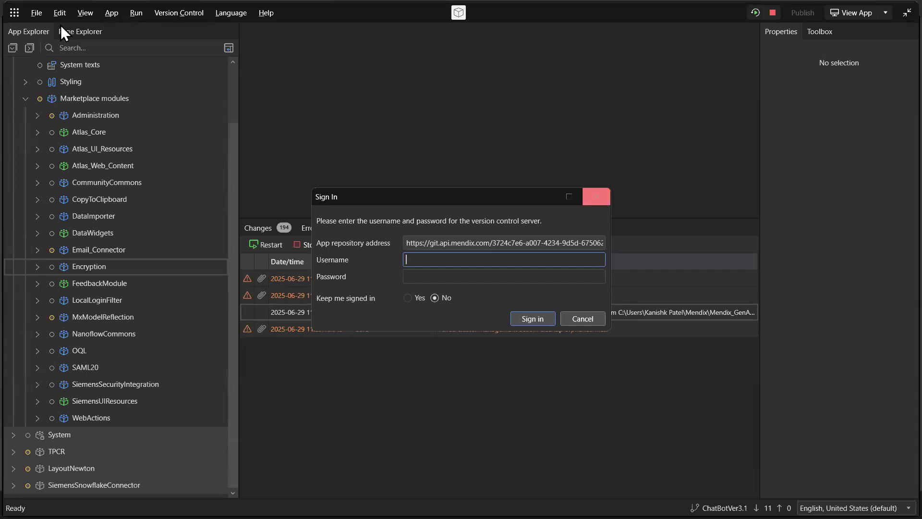
pyautogui.click(112, 12)
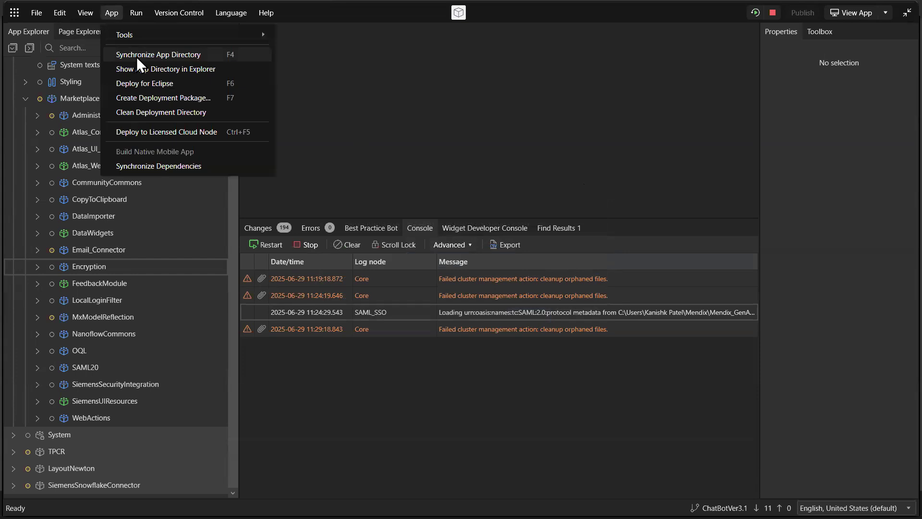